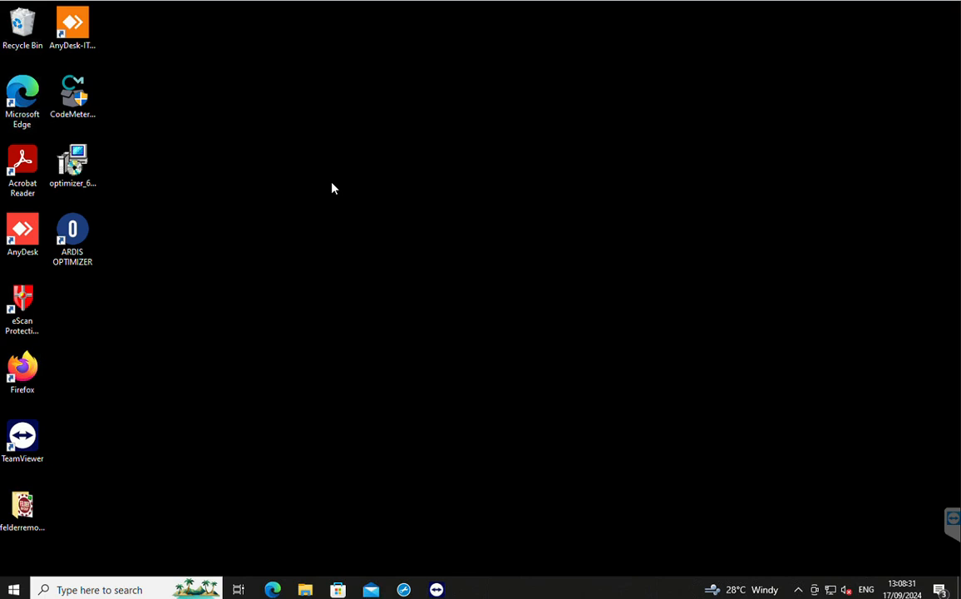
# Launch ARDIS Optimizer, look over the Template parts list and format4 machine parameters, and open the User Template material sheets.
pyautogui.doubleClick(73, 234)
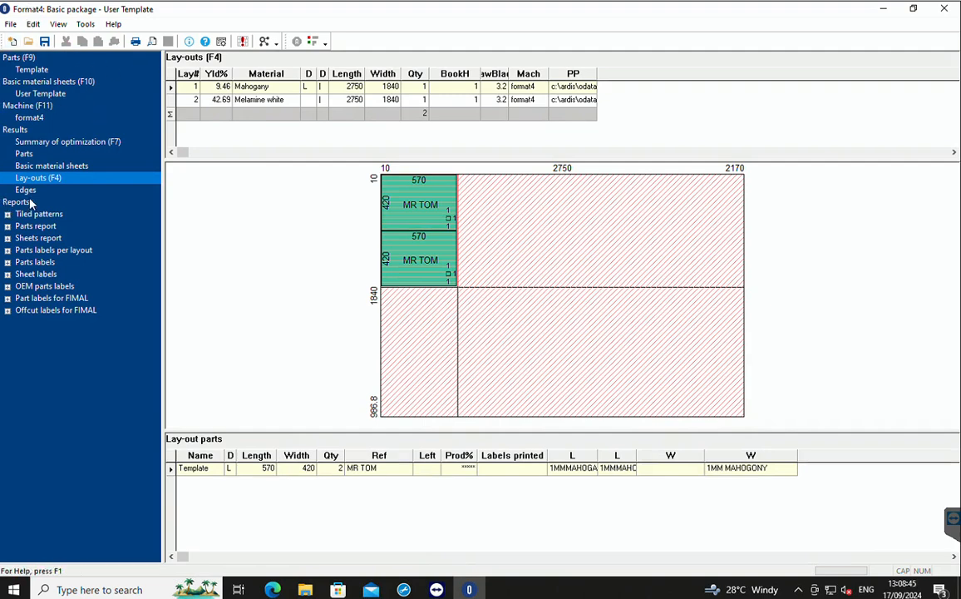
pyautogui.click(30, 70)
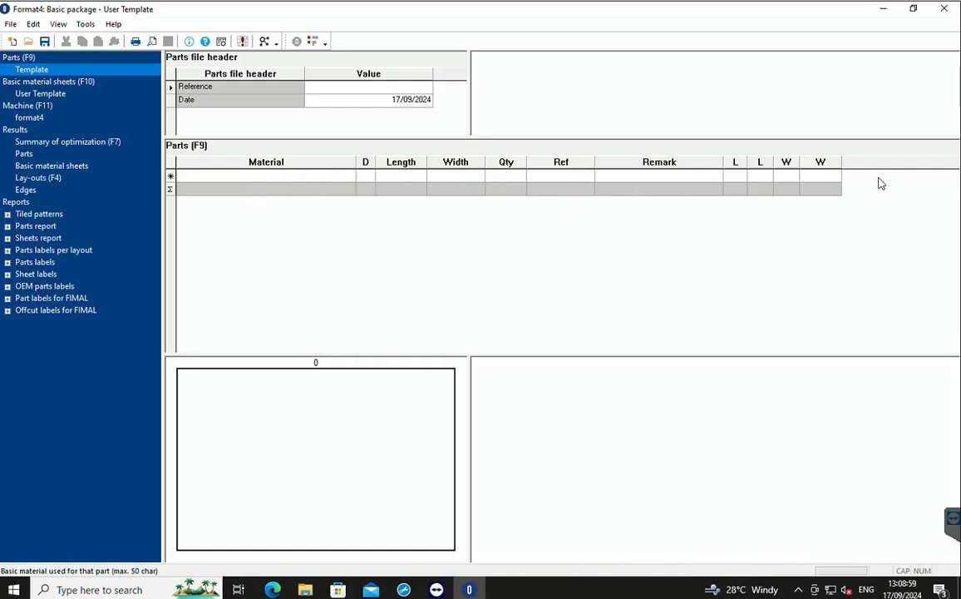
pyautogui.click(36, 95)
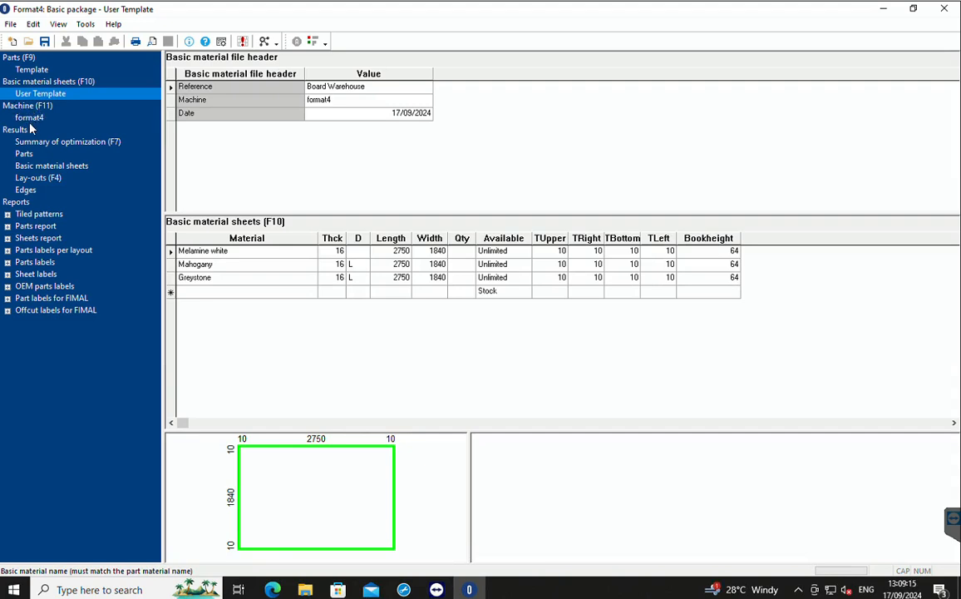
pyautogui.click(26, 106)
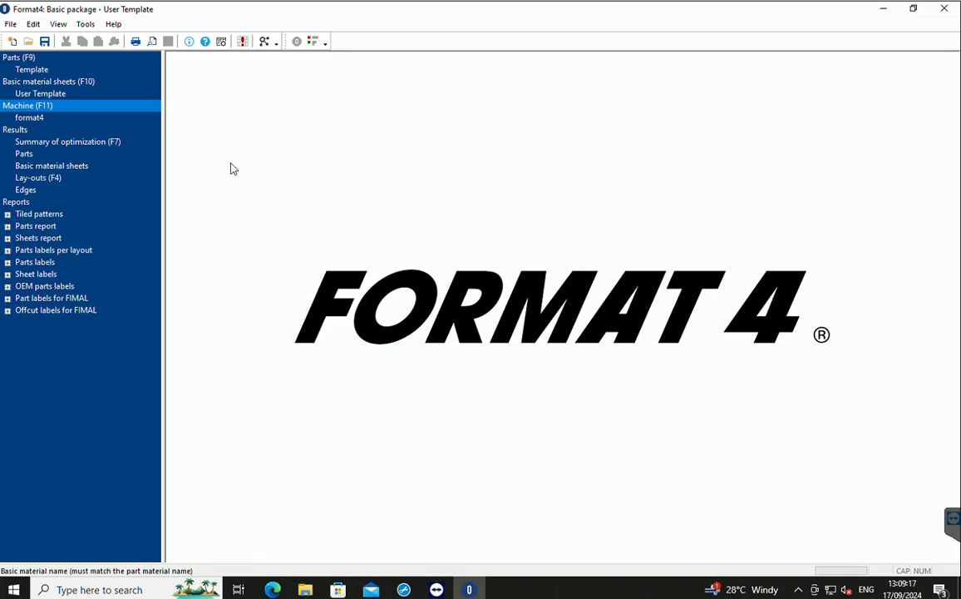
pyautogui.click(38, 119)
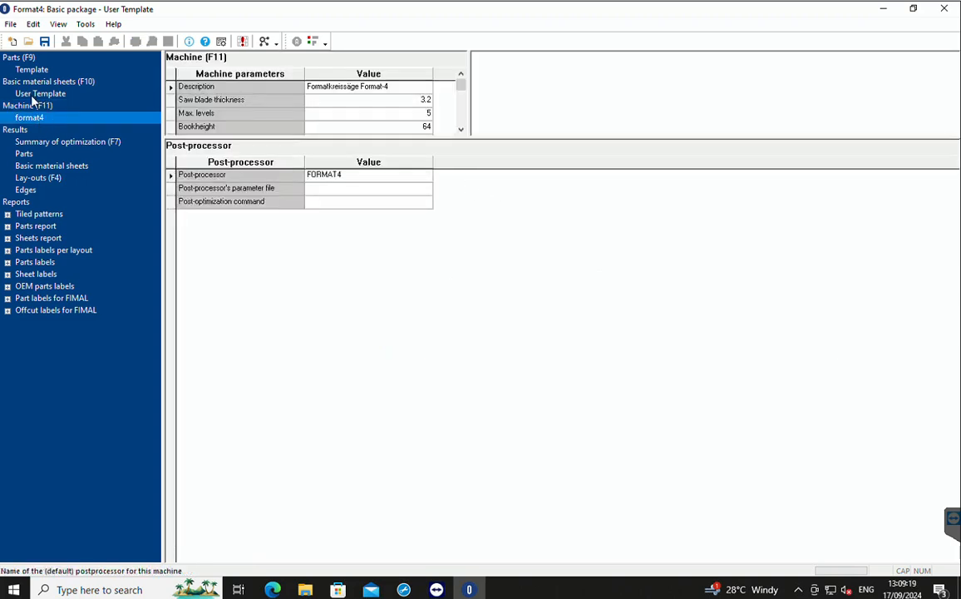
pyautogui.click(25, 106)
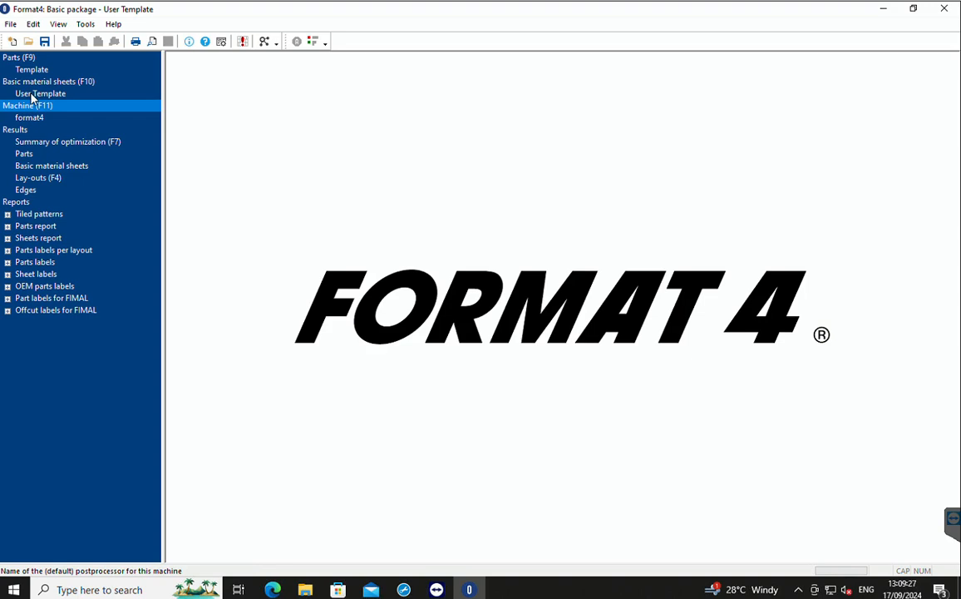
pyautogui.click(34, 94)
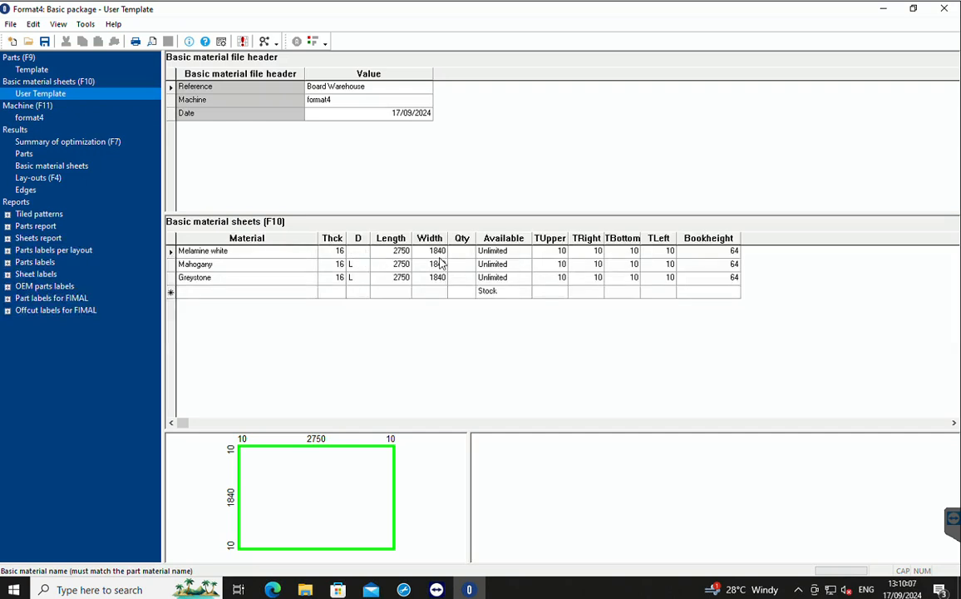
# Examine the grain direction, length, width, quantity and availability fields of the Melamine white sheet.
pyautogui.click(356, 251)
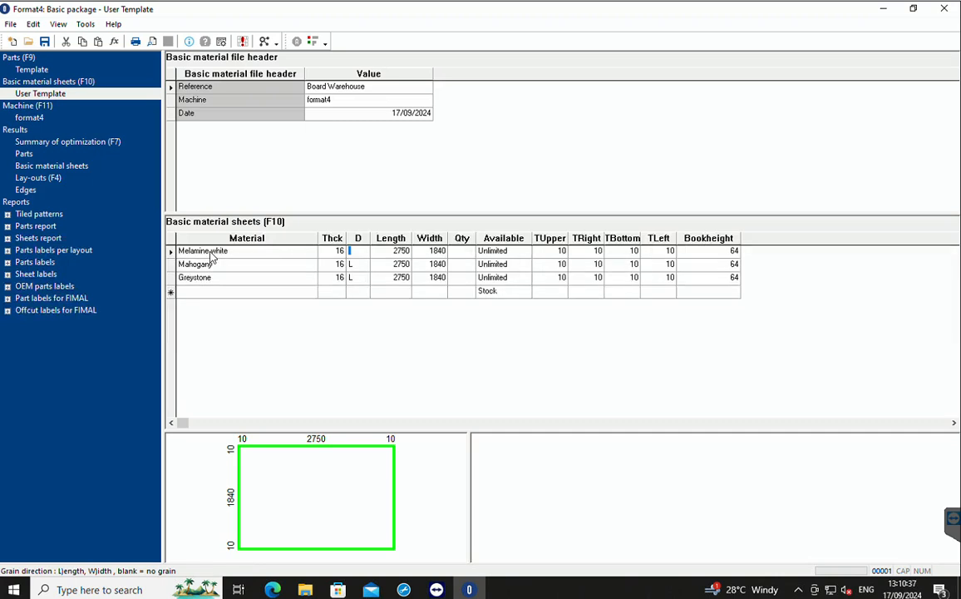
pyautogui.press('Tab')
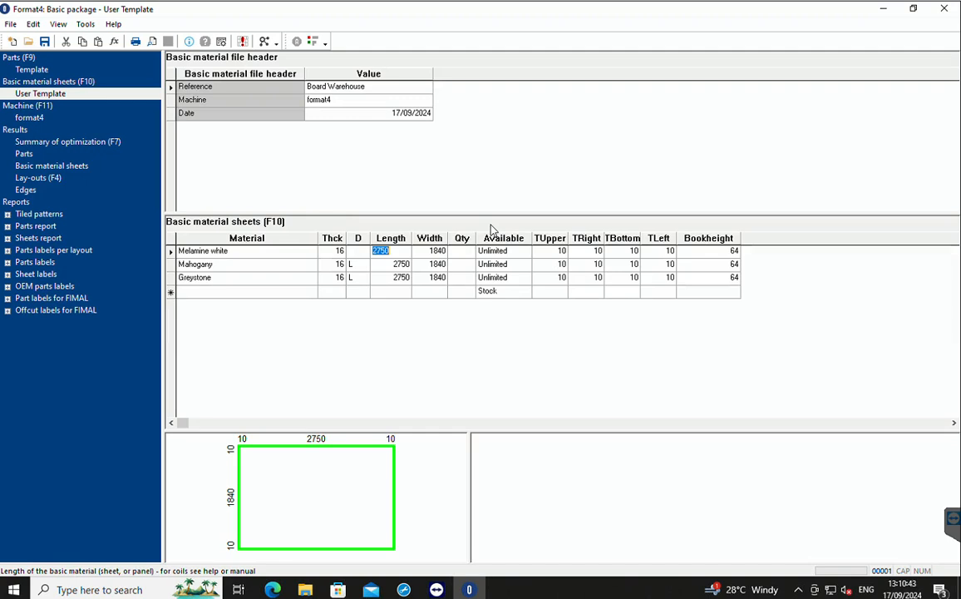
pyautogui.press('Tab')
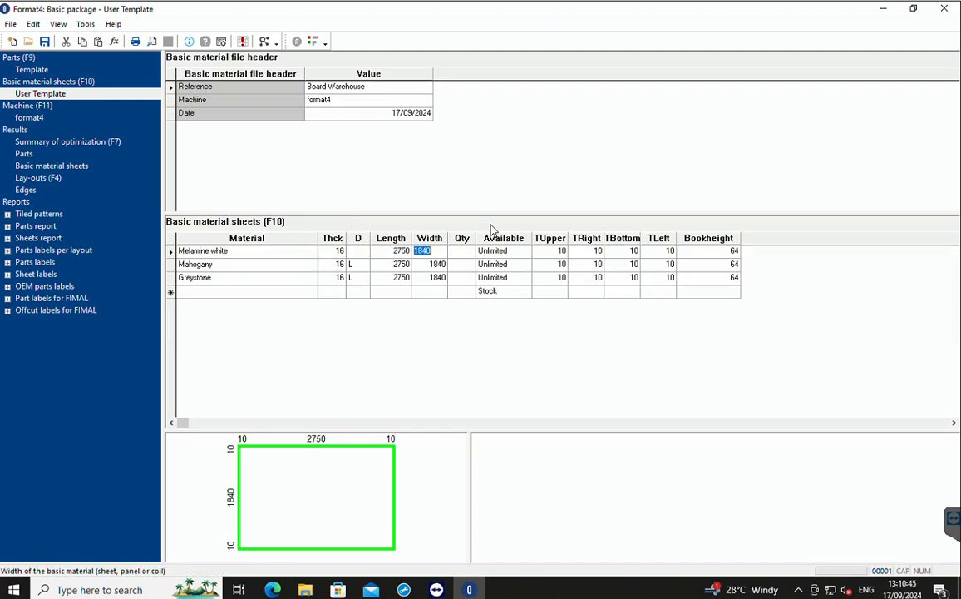
pyautogui.press('Tab')
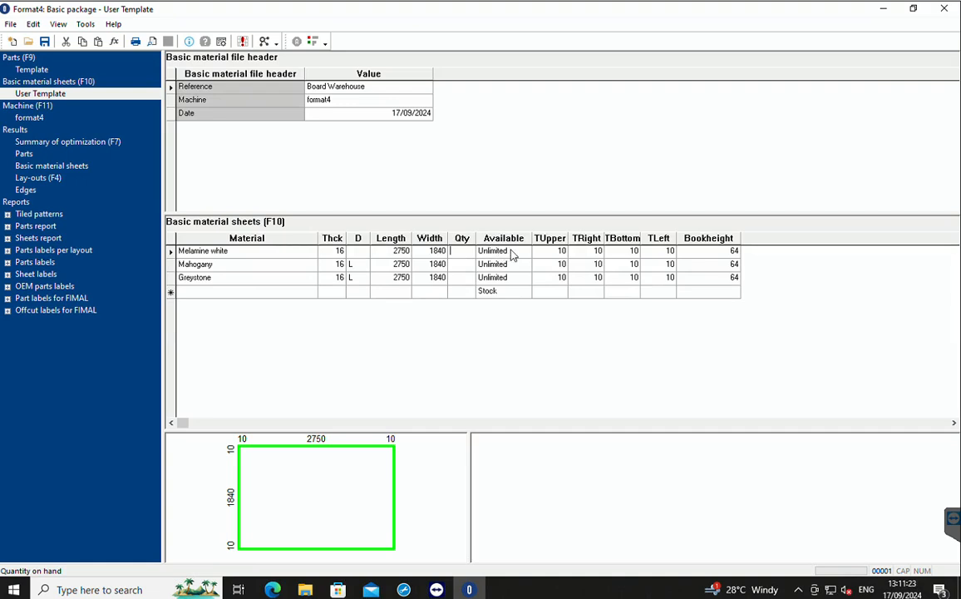
pyautogui.click(512, 251)
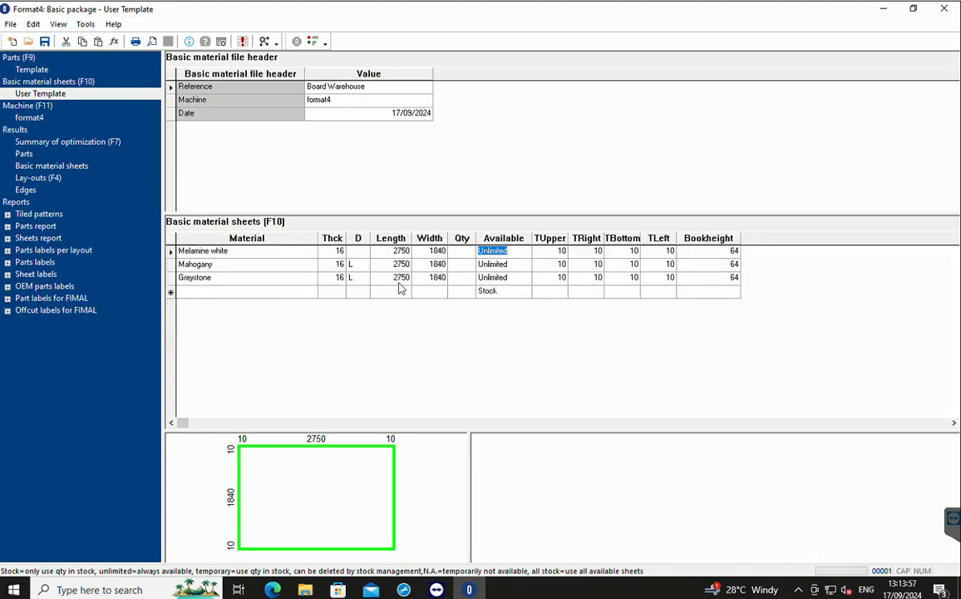
# Add a new material sheet row below Greystone, copying every Greystone value from material name through bookheight.
pyautogui.click(208, 281)
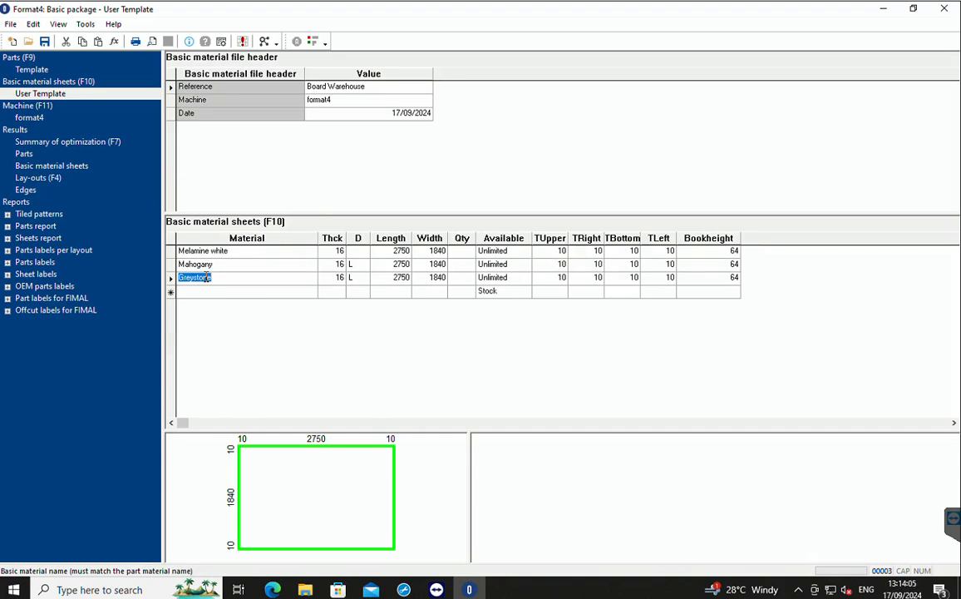
pyautogui.press('Tab')
pyautogui.press('Tab')
pyautogui.press('Tab')
pyautogui.press('Tab')
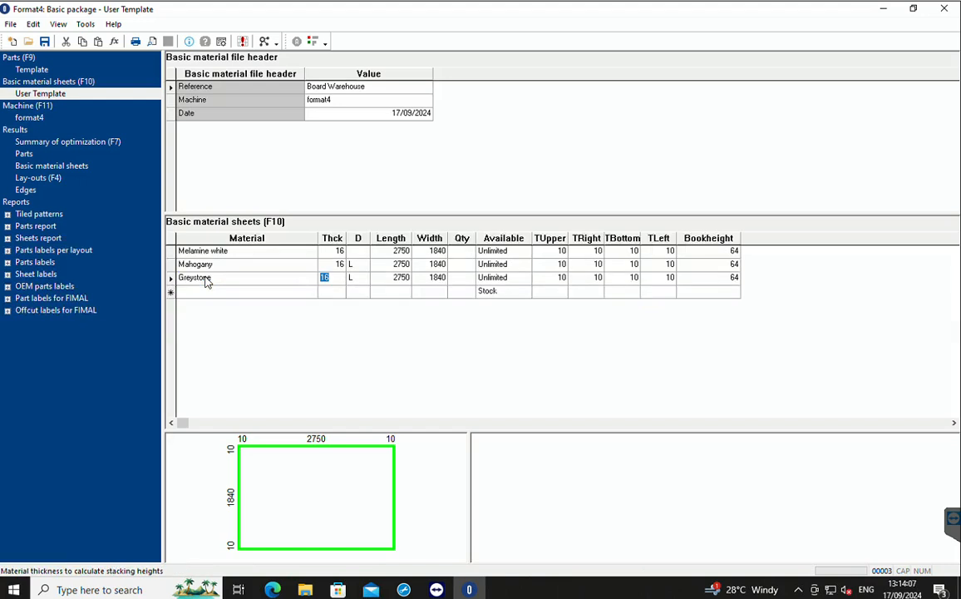
pyautogui.press('Tab')
pyautogui.press('Tab')
pyautogui.press('Tab')
pyautogui.press('Tab')
pyautogui.press('Tab')
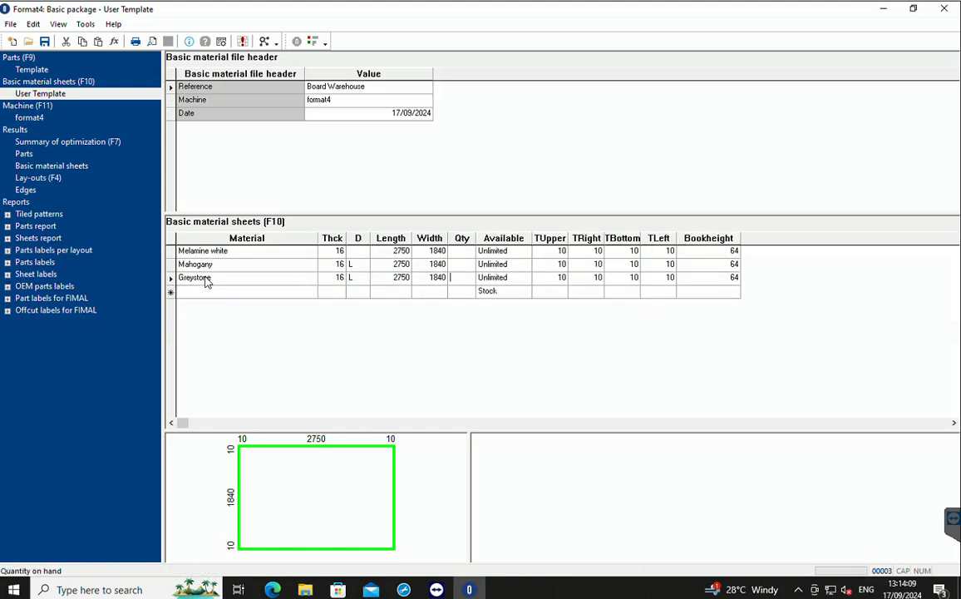
pyautogui.press('Tab')
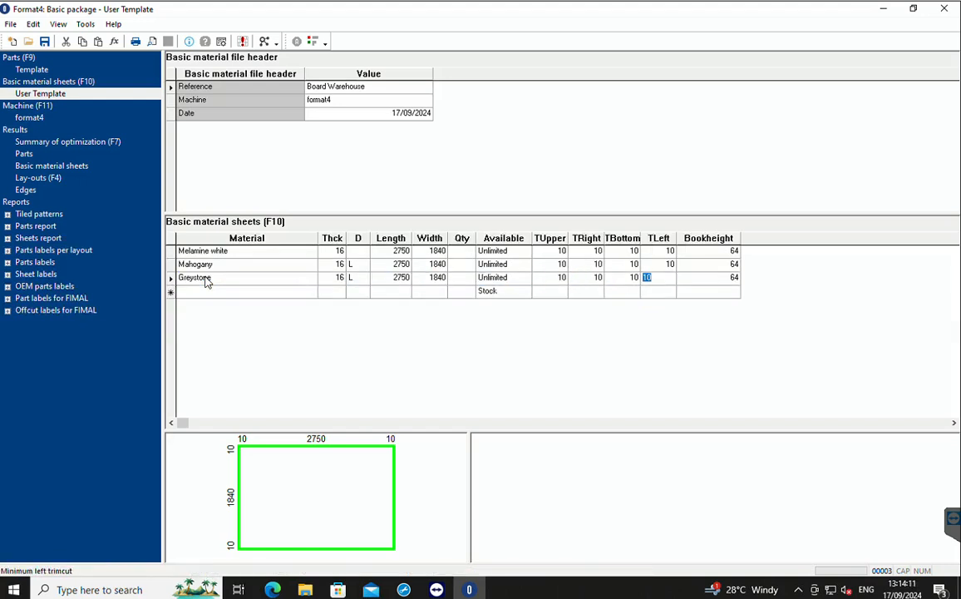
pyautogui.press('Tab')
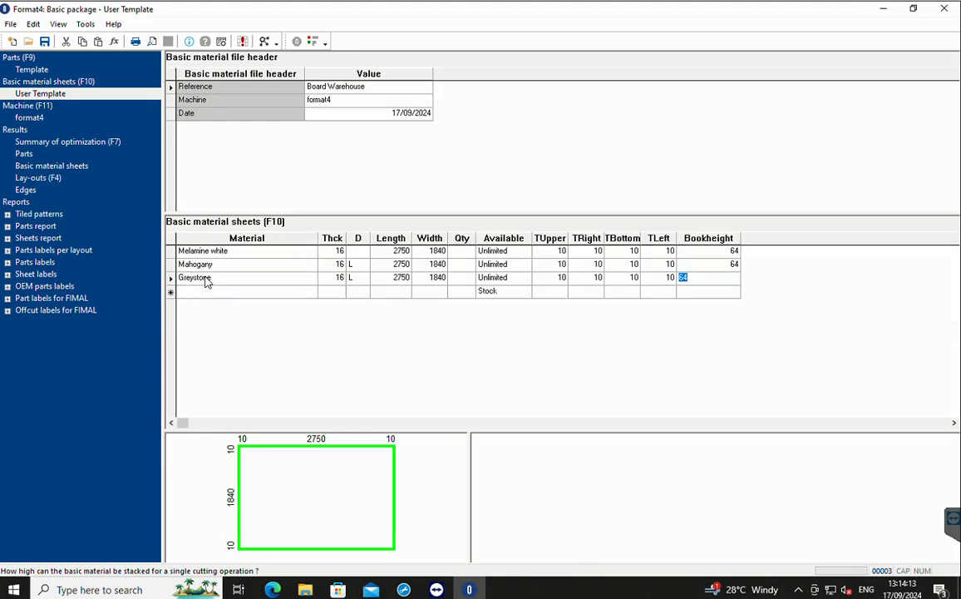
pyautogui.press('Tab')
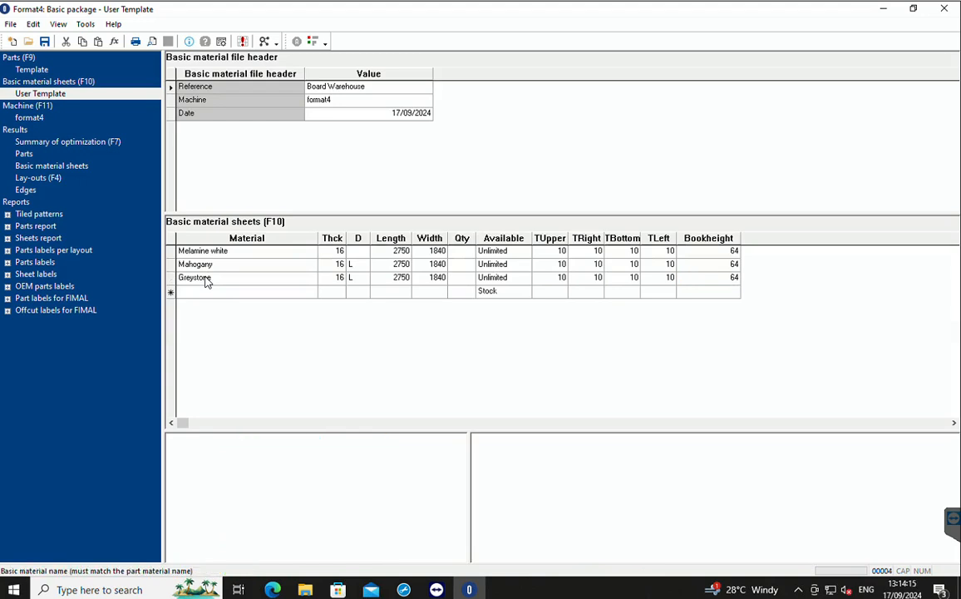
pyautogui.press('F3')
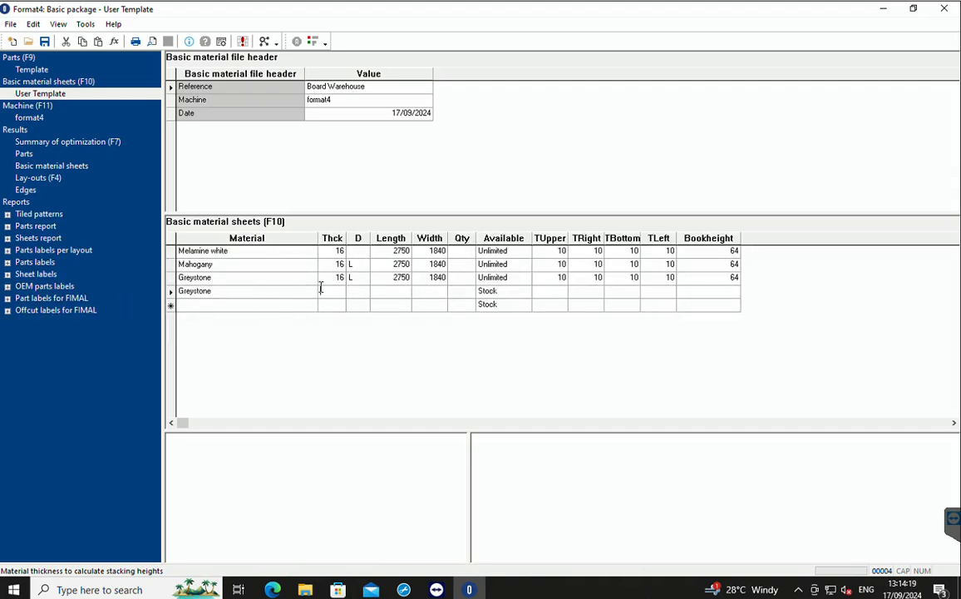
pyautogui.press('F3')
pyautogui.press('F3')
pyautogui.press('F3')
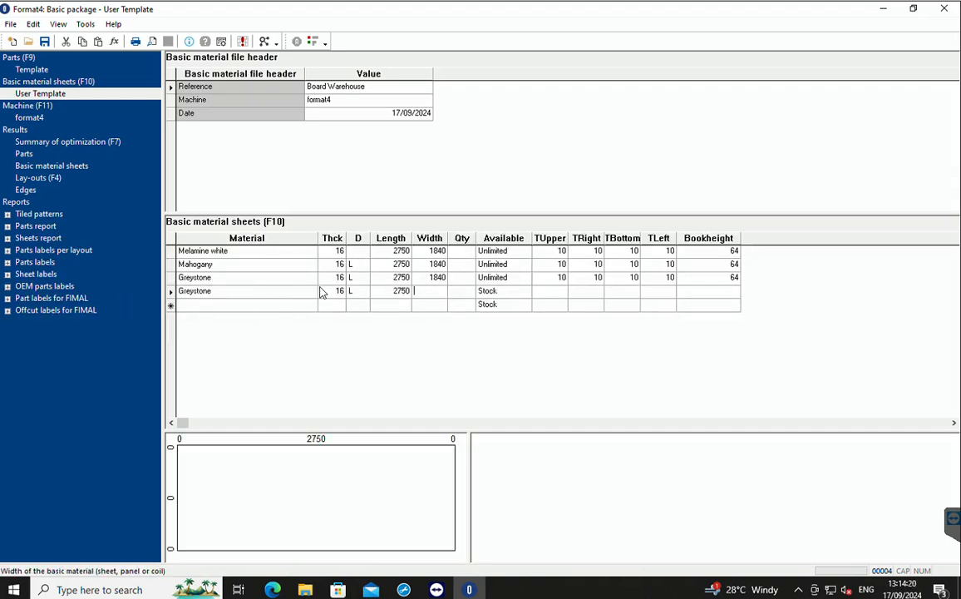
pyautogui.press('F3')
pyautogui.press('F3')
pyautogui.press('F3')
pyautogui.press('F3')
pyautogui.press('F3')
pyautogui.press('F3')
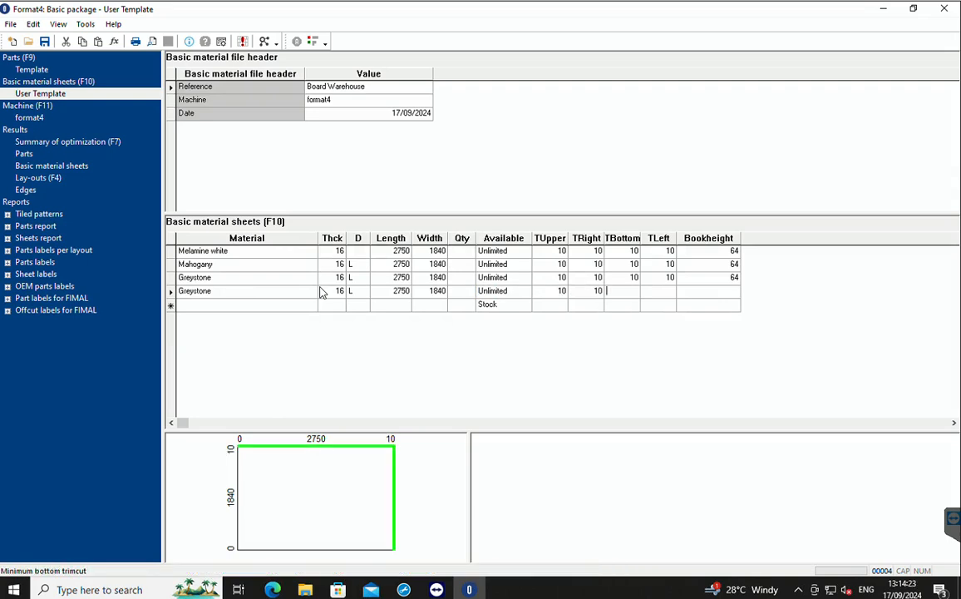
pyautogui.press('F3')
pyautogui.press('F3')
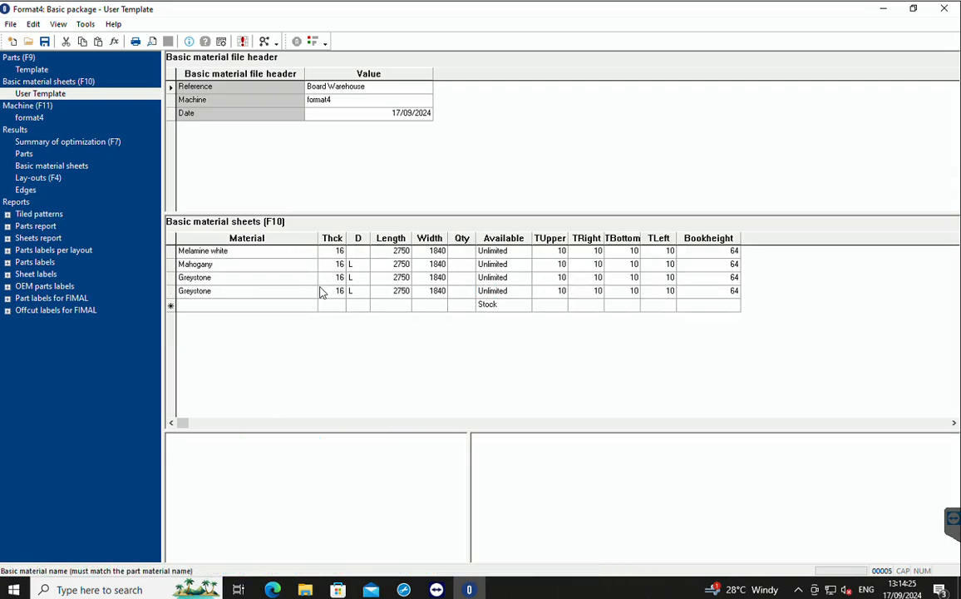
# Rename the material of the copied Greystone row to Rose, keeping its other values.
pyautogui.click(194, 291)
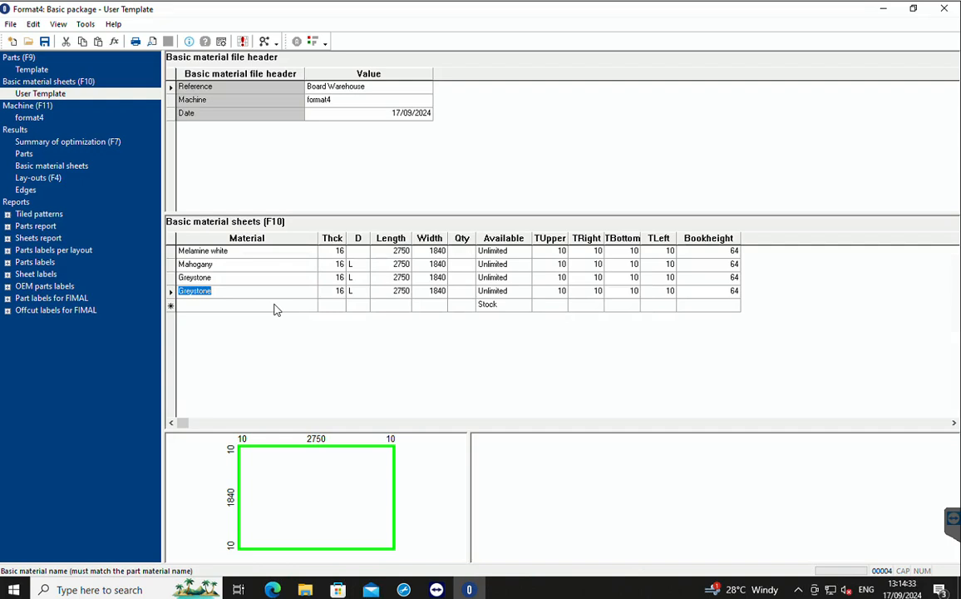
pyautogui.write('Rose')
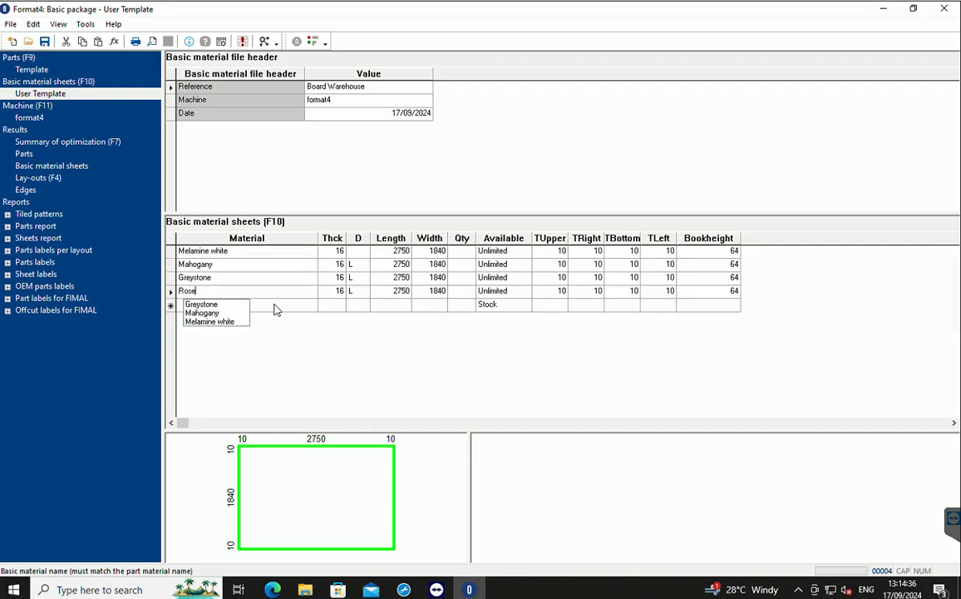
pyautogui.press('Tab')
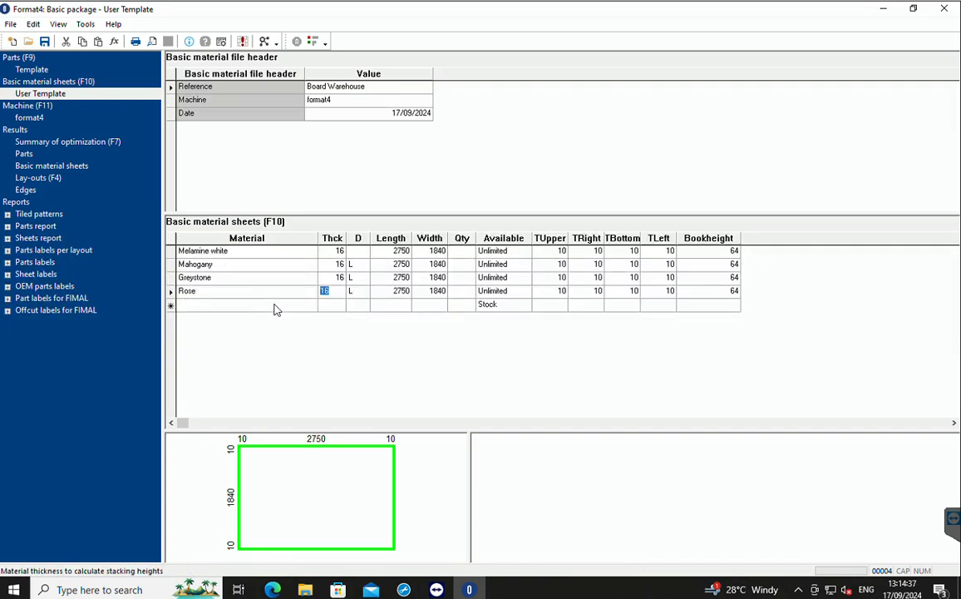
pyautogui.press('Tab')
pyautogui.press('Tab')
pyautogui.press('Tab')
pyautogui.press('Tab')
pyautogui.press('Tab')
pyautogui.press('Tab')
pyautogui.press('Tab')
pyautogui.press('Tab')
pyautogui.press('Tab')
pyautogui.press('Tab')
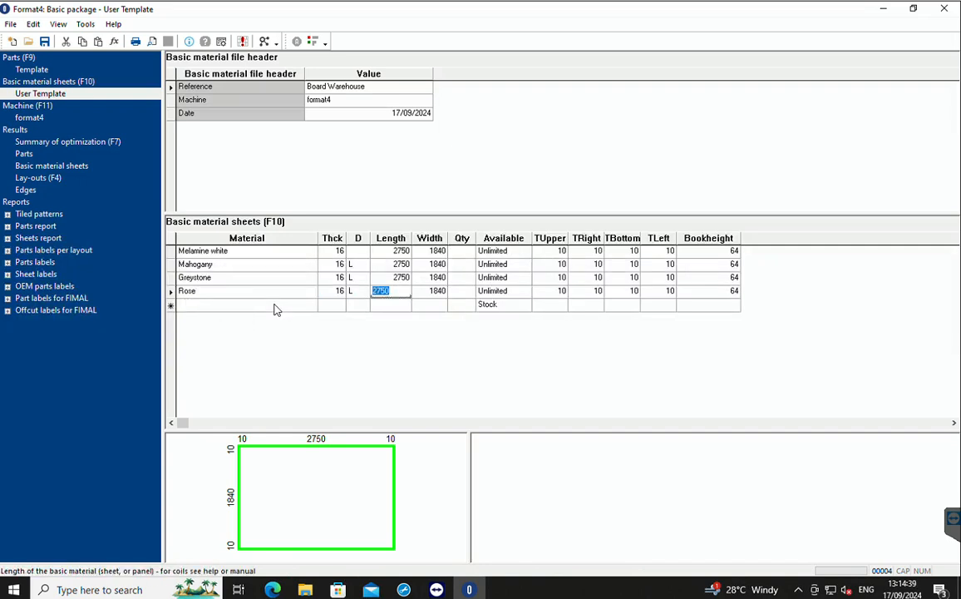
pyautogui.press('Tab')
pyautogui.press('Tab')
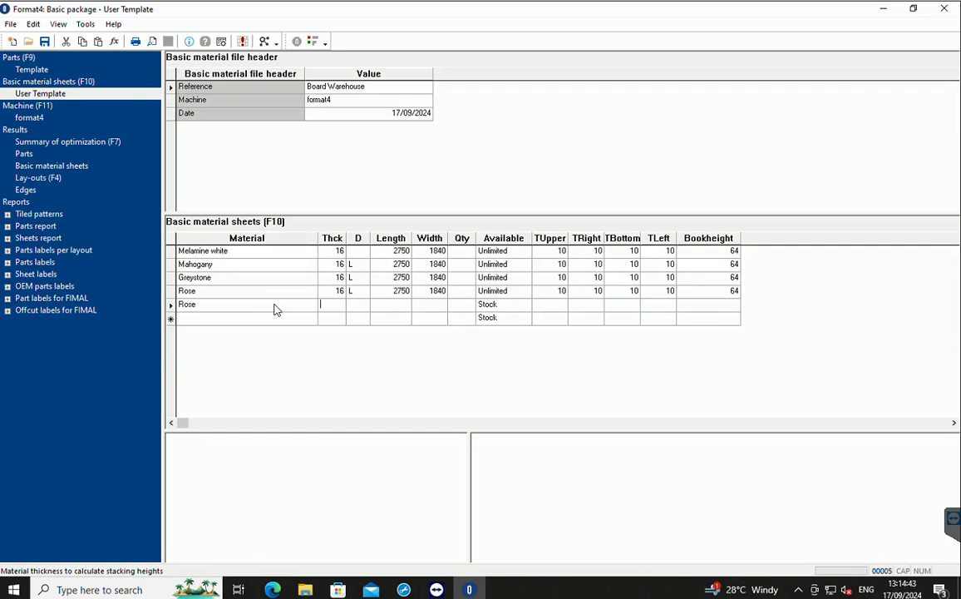
# Delete the incomplete second Rose row from the basic material sheets.
pyautogui.rightClick(172, 306)
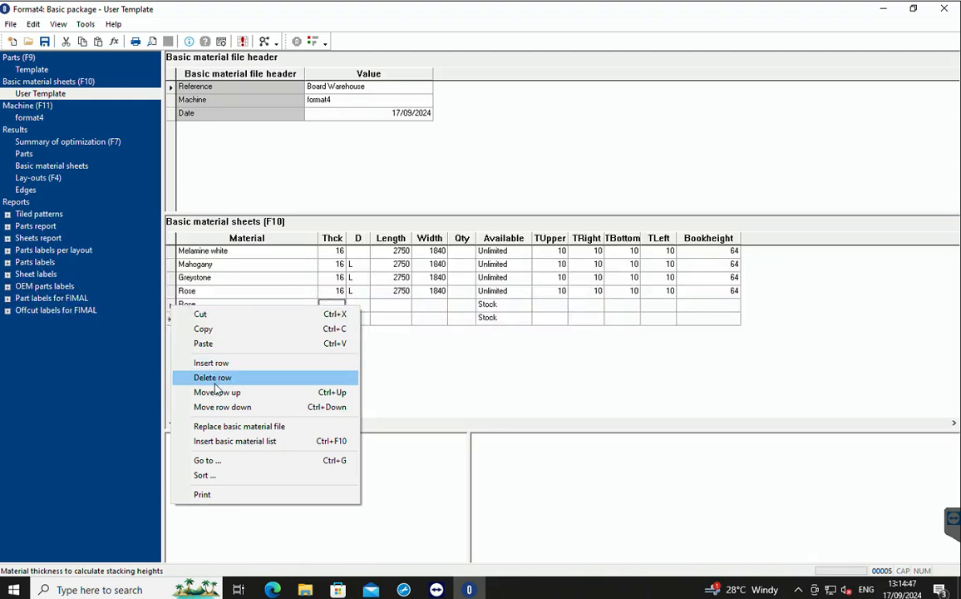
pyautogui.click(212, 377)
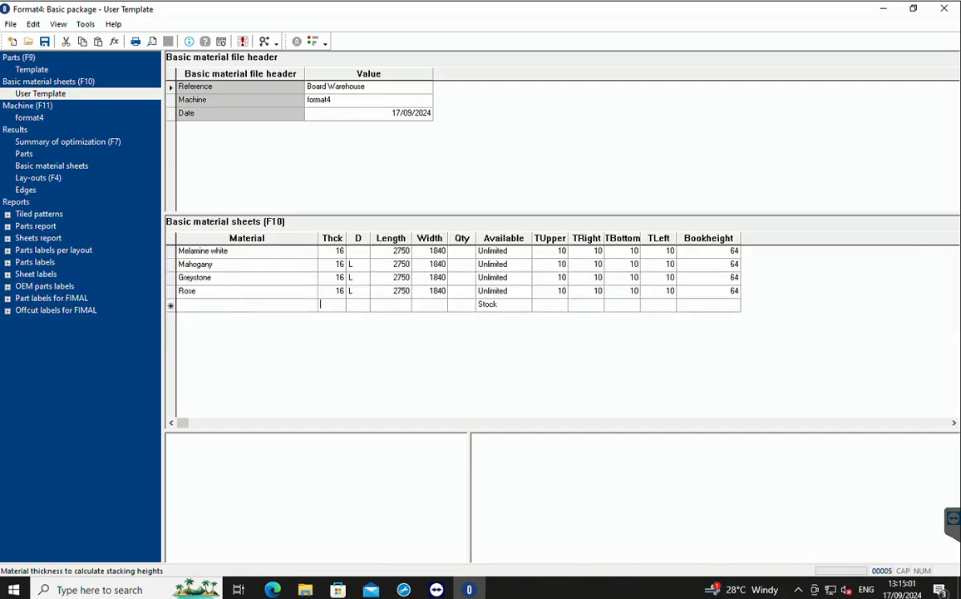
pyautogui.rightClick(199, 307)
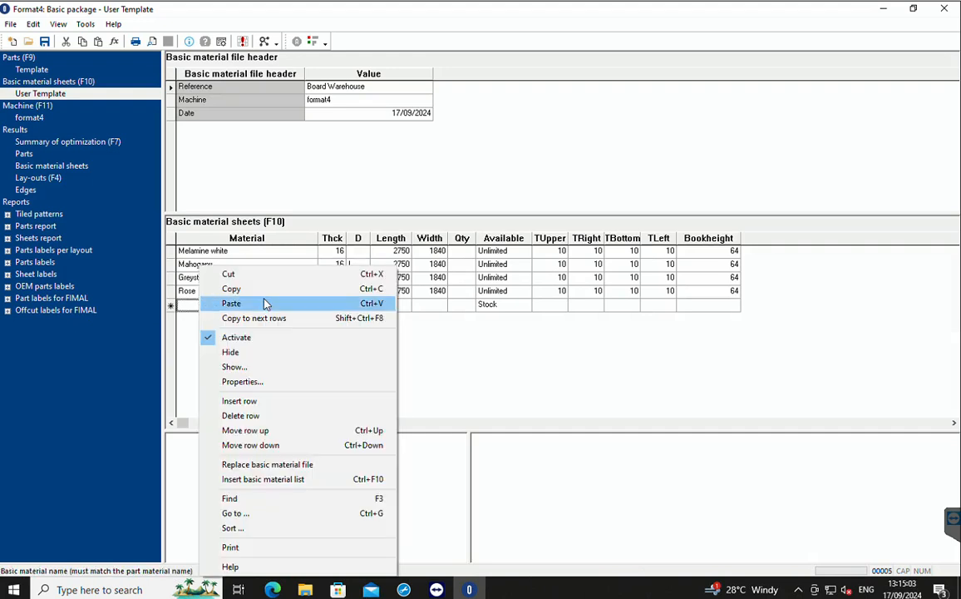
pyautogui.click(438, 363)
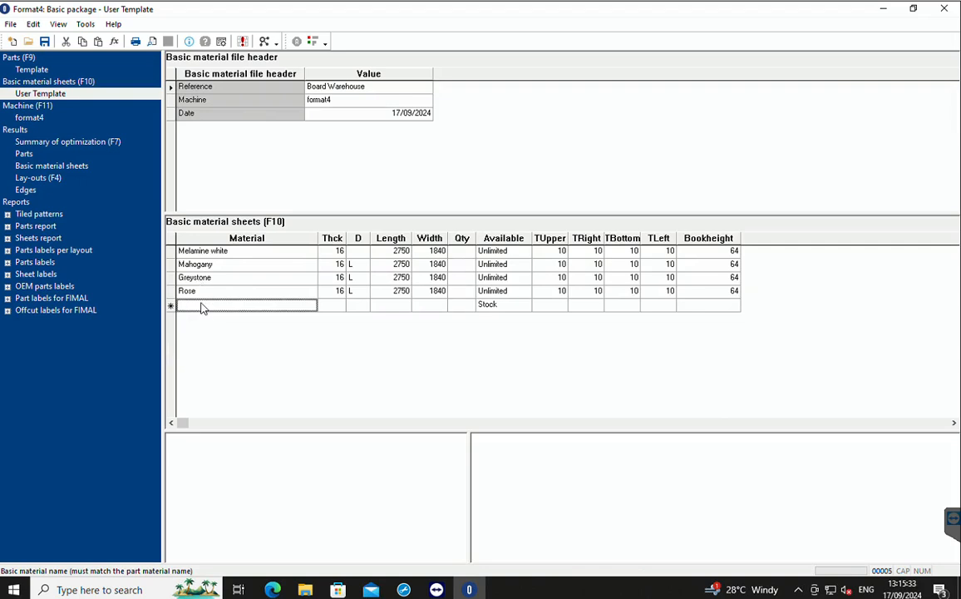
# Save a copy of the User Template material sheets in the Data folder, using the existing Board Warehouse.STD file as the target.
pyautogui.rightClick(36, 92)
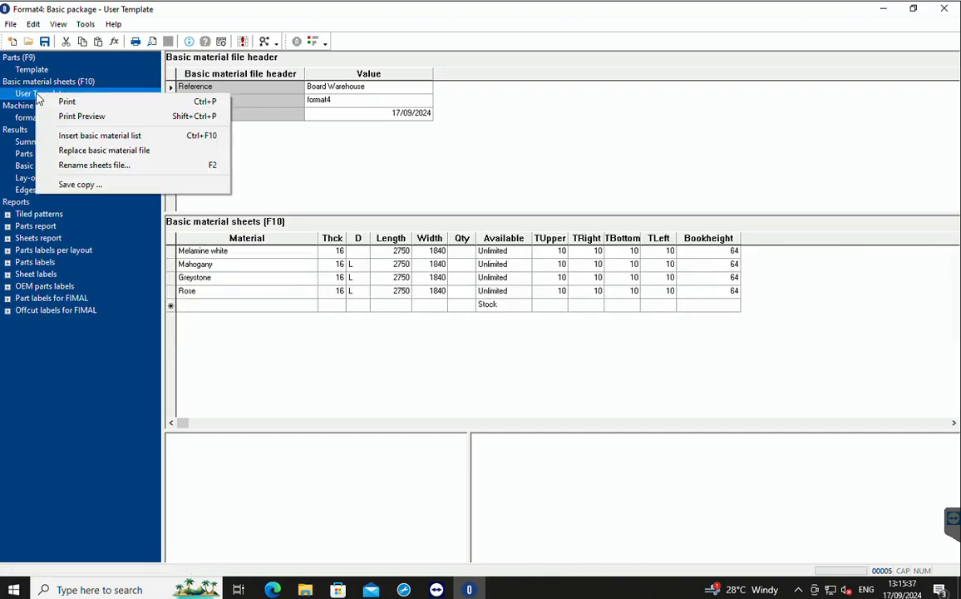
pyautogui.click(76, 185)
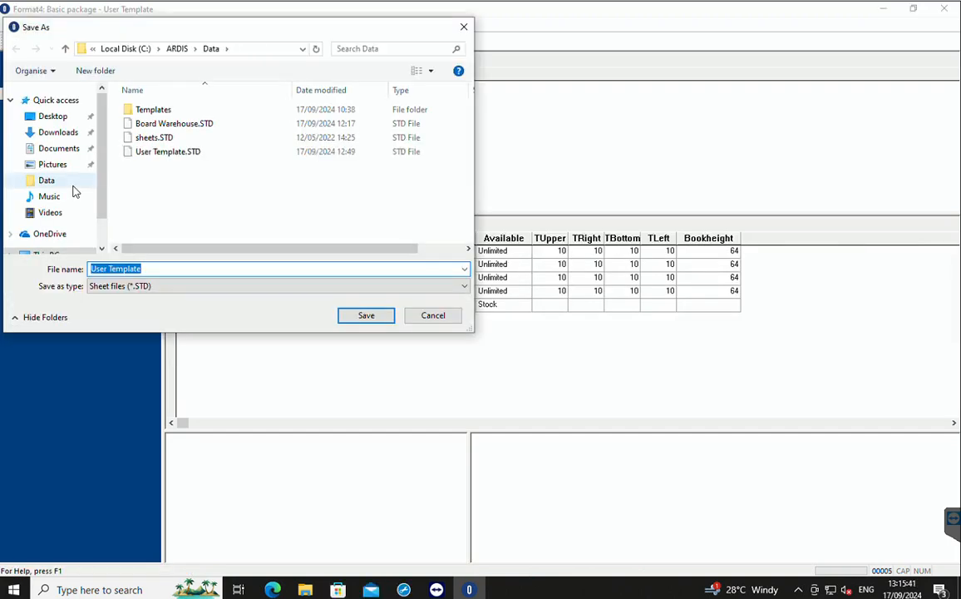
pyautogui.moveTo(267, 30); pyautogui.dragTo(522, 172)
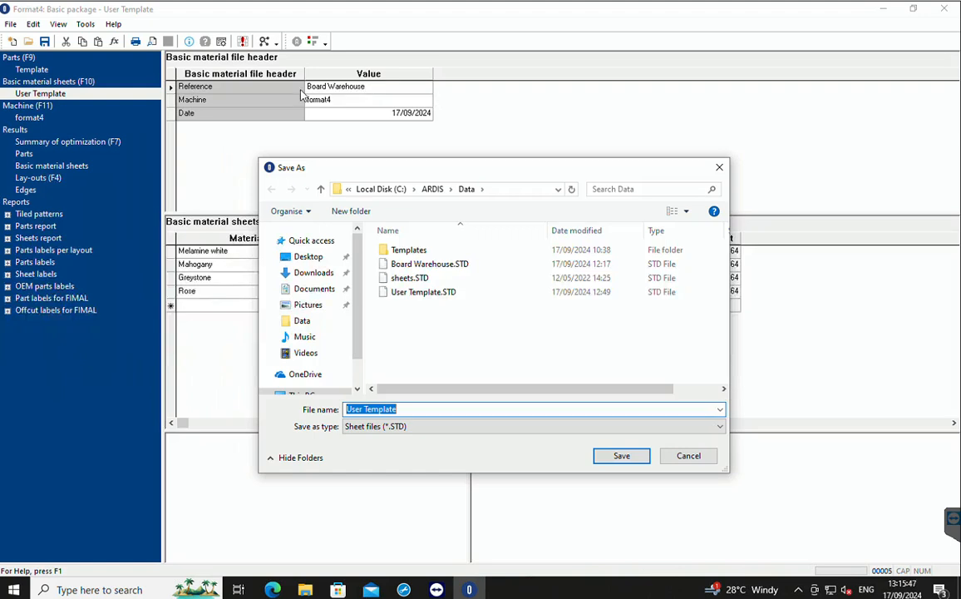
pyautogui.click(443, 265)
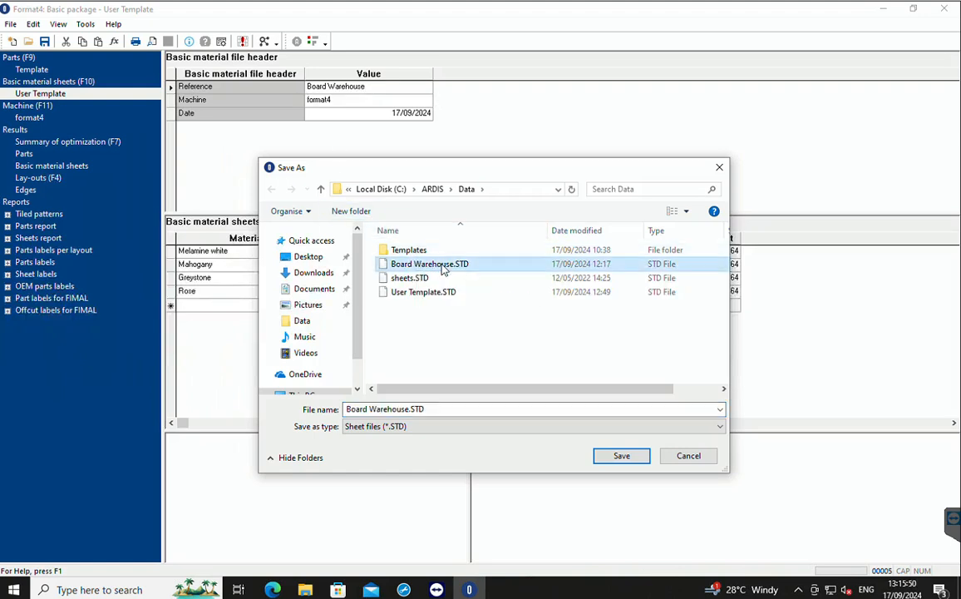
pyautogui.click(621, 457)
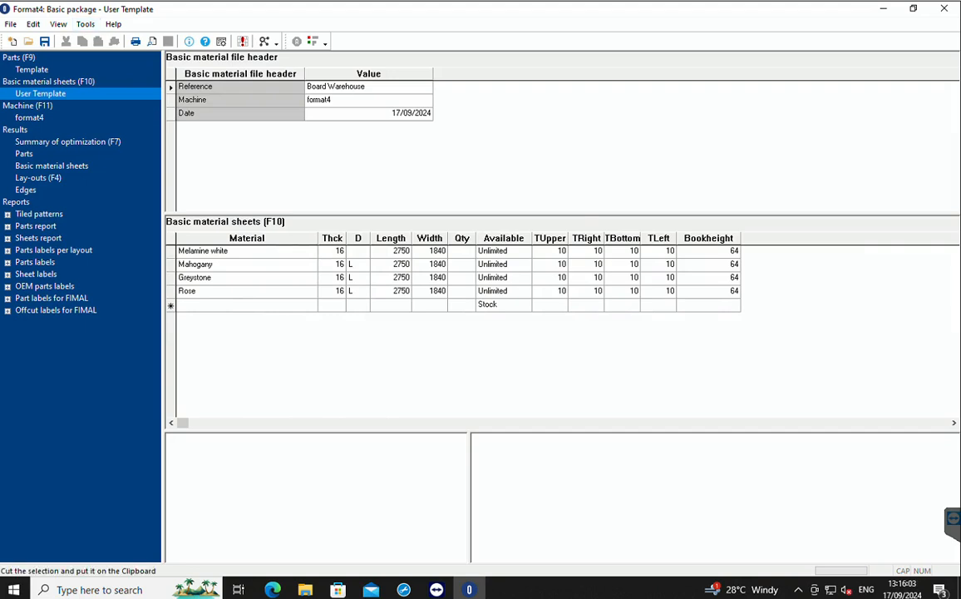
# Open the parts Template list and enter the customer's name and invoice number as the reference in the parts file header.
pyautogui.click(33, 70)
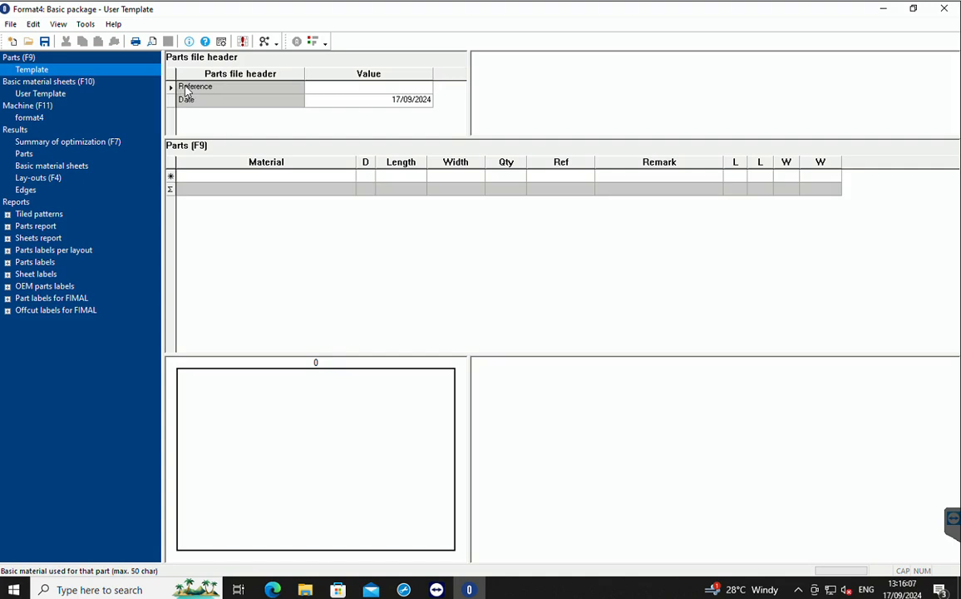
pyautogui.click(325, 87)
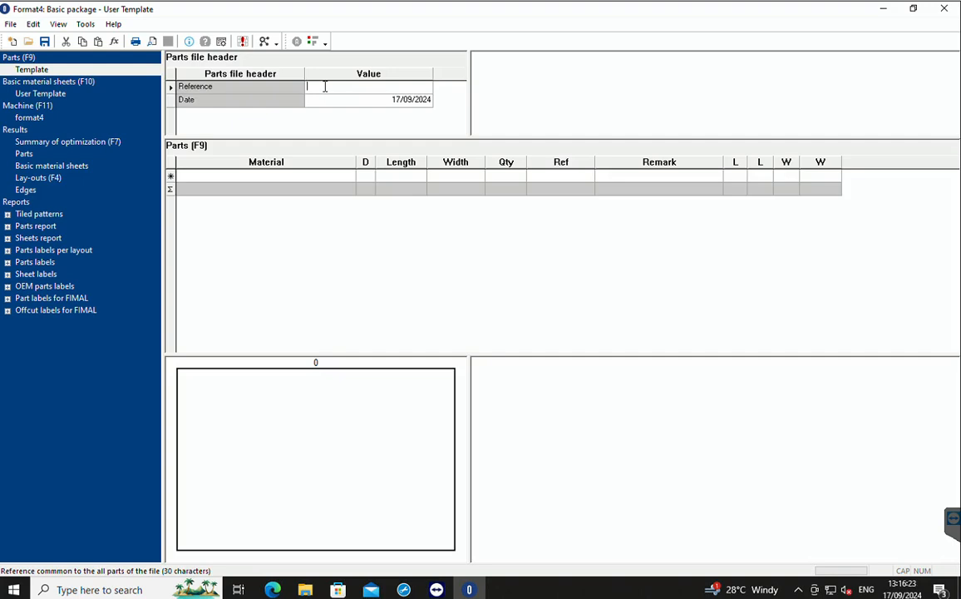
pyautogui.write('Mr')
pyautogui.write(' Tem')
# Start the first part row with Melamine white as its material and leave the grain direction blank.
pyautogui.click(260, 173)
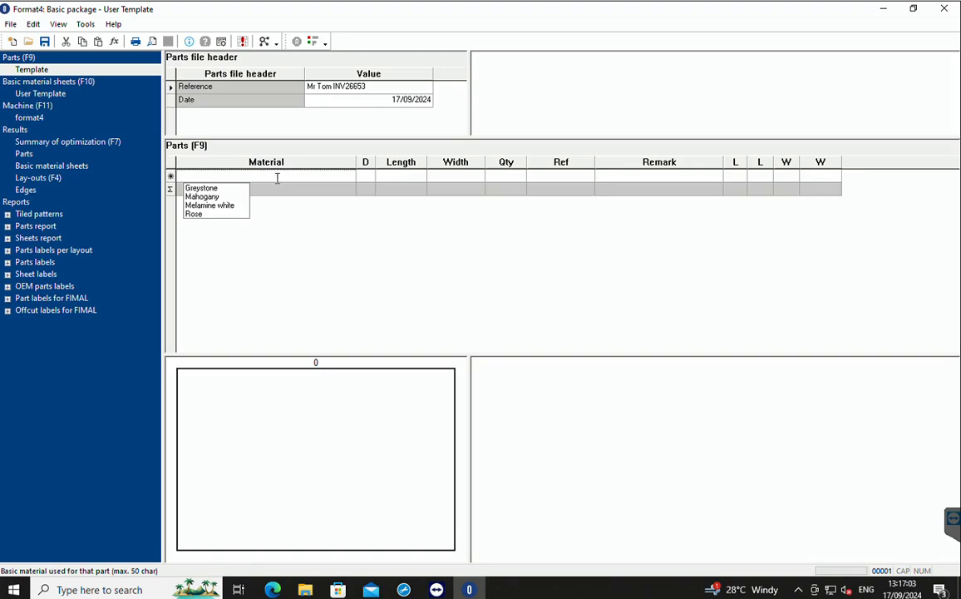
pyautogui.write('m')
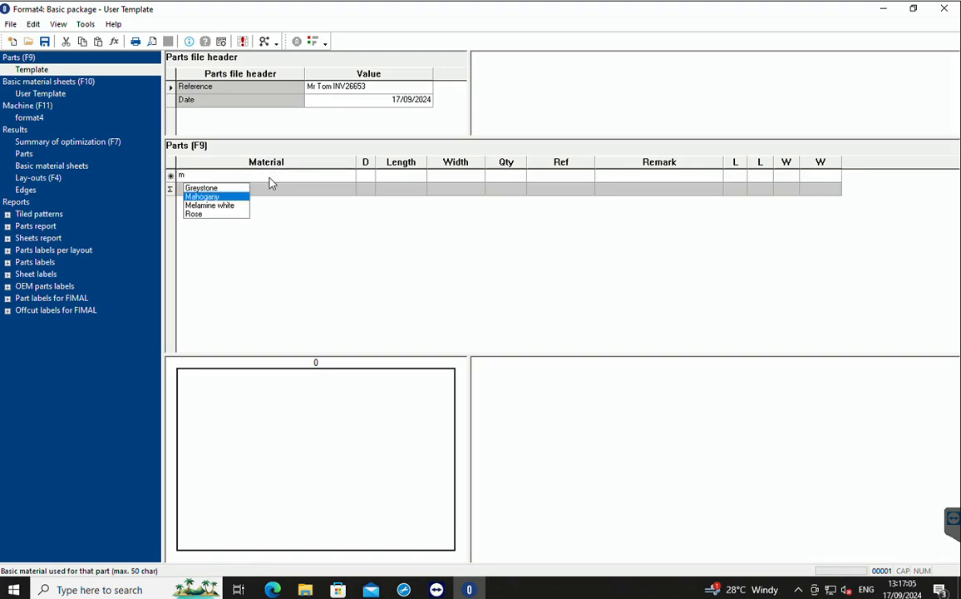
pyautogui.write('ela')
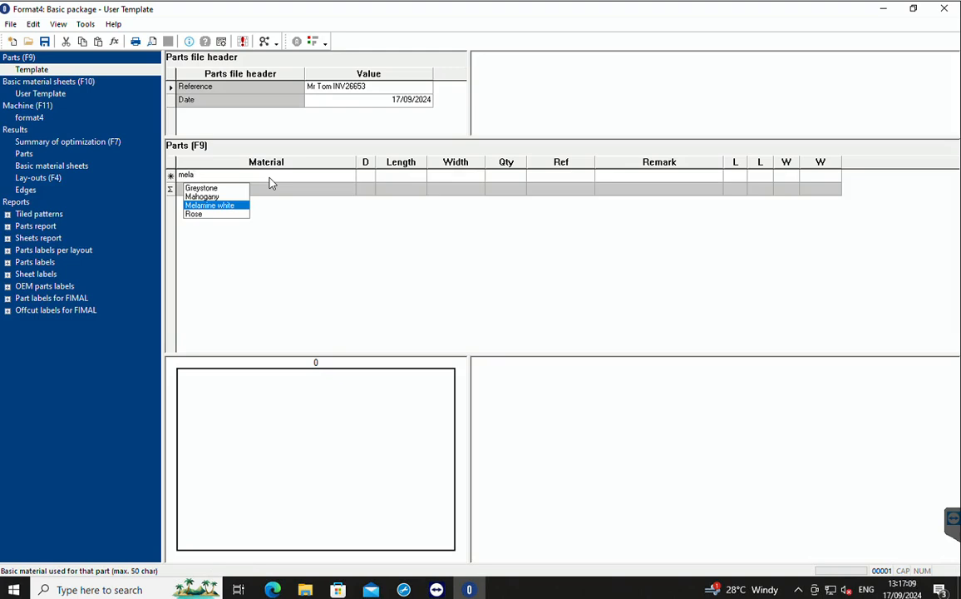
pyautogui.click(206, 206)
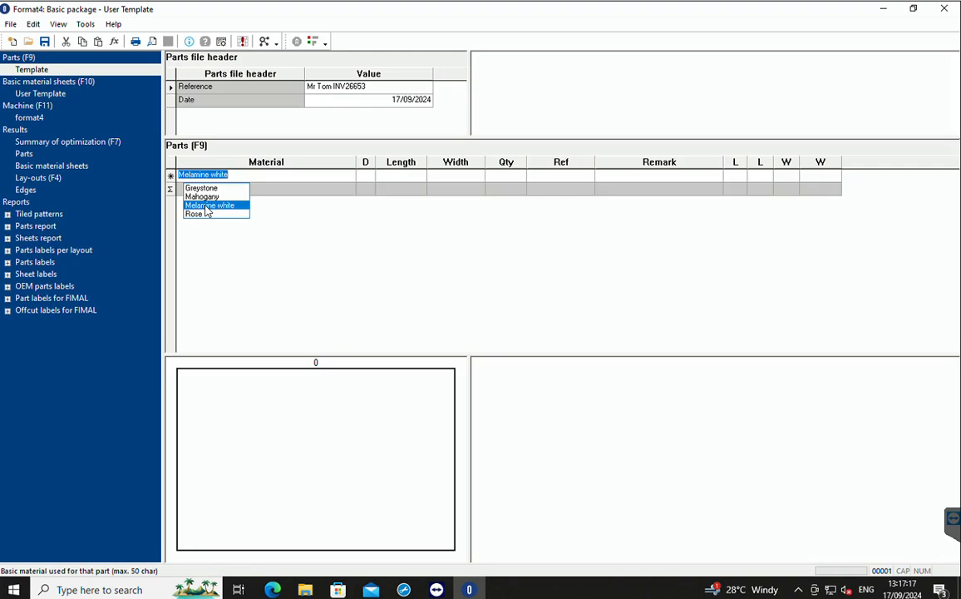
pyautogui.press('Return')
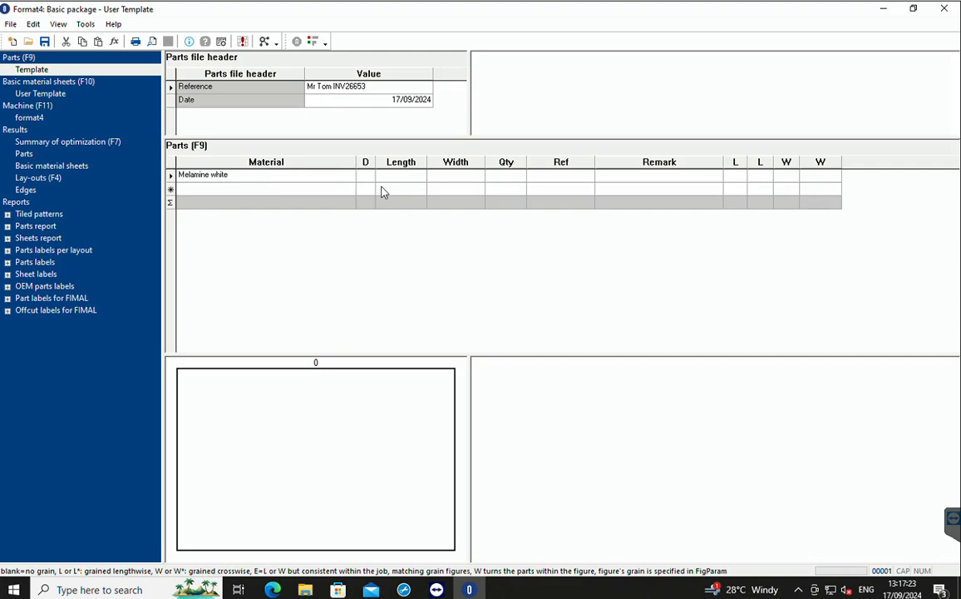
pyautogui.press('Tab')
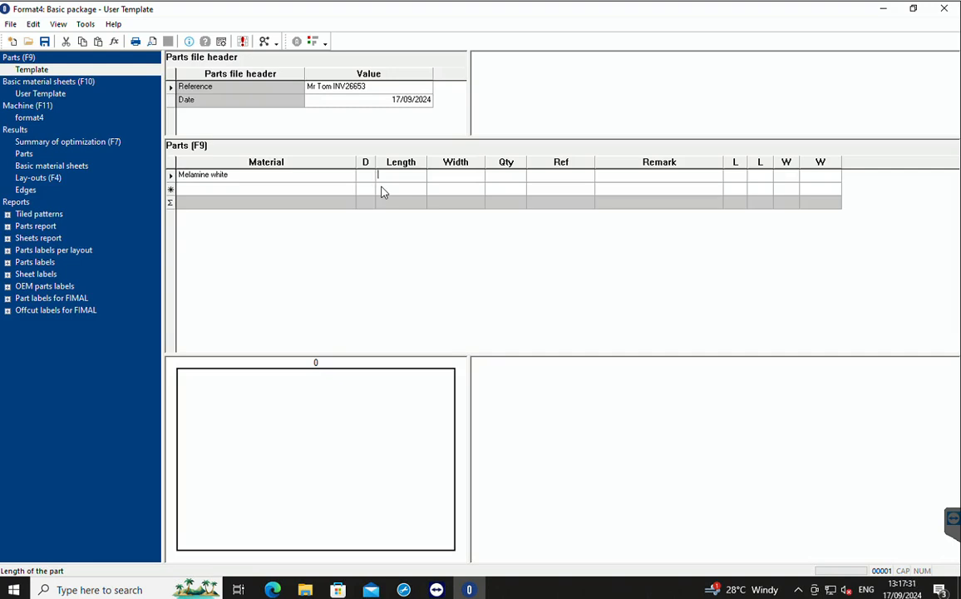
# Set the Melamine white part's length to 560, width to 250 and quantity to 5.
pyautogui.write('560')
pyautogui.press('Tab')
pyautogui.write('250')
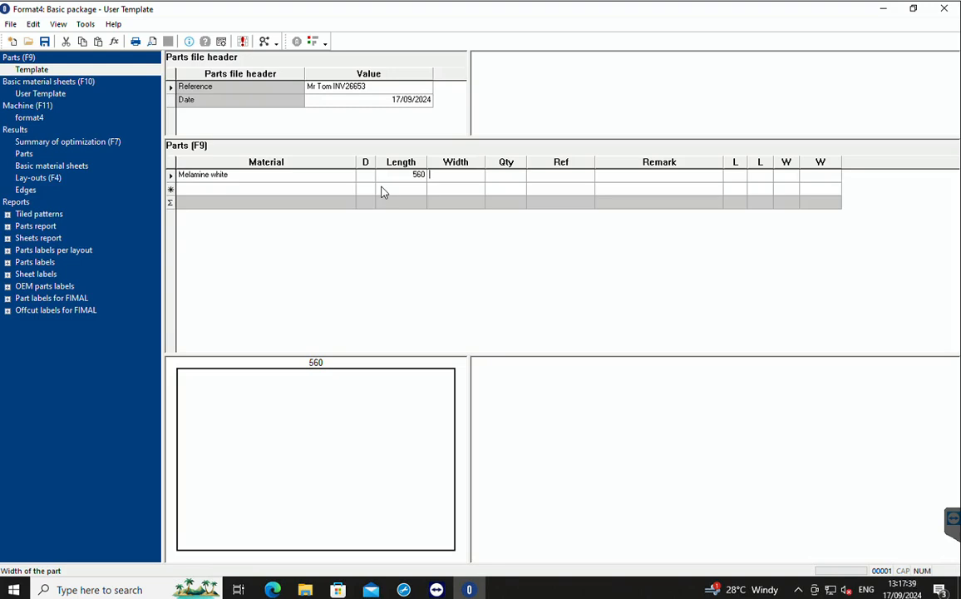
pyautogui.press('Tab')
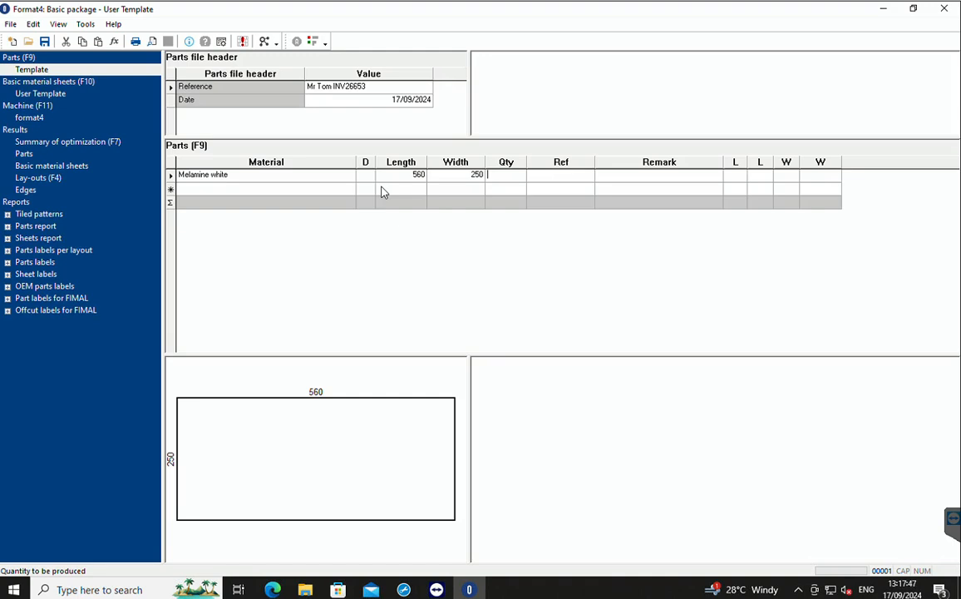
pyautogui.write('5')
pyautogui.press('Return')
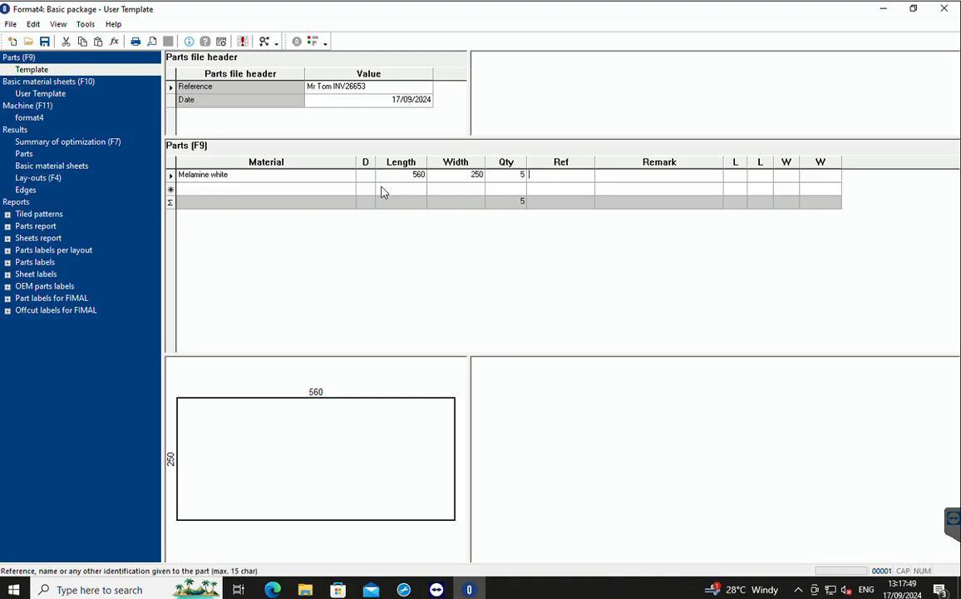
# Enter the customer's name and invoice number as the Melamine white part's reference.
pyautogui.press('Tab')
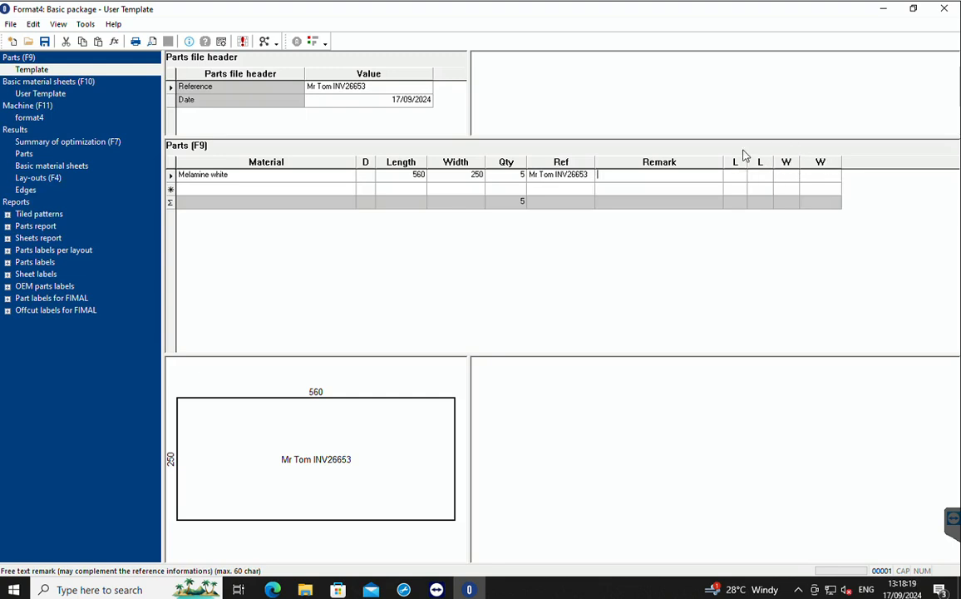
# Widen the four edging columns and set the Melamine white part's first long side edging to 2mm white.
pyautogui.moveTo(747, 162); pyautogui.dragTo(946, 163)
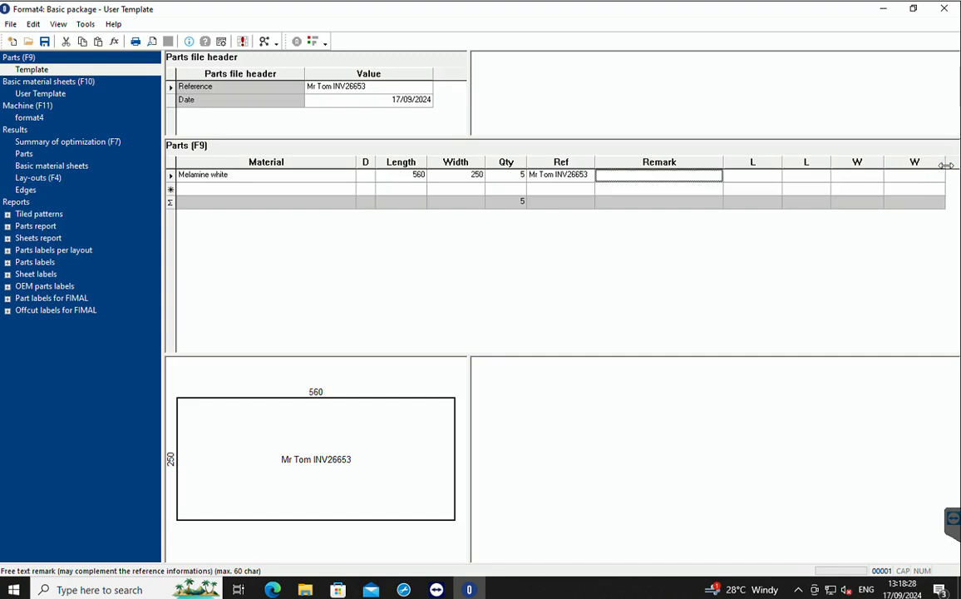
pyautogui.click(767, 175)
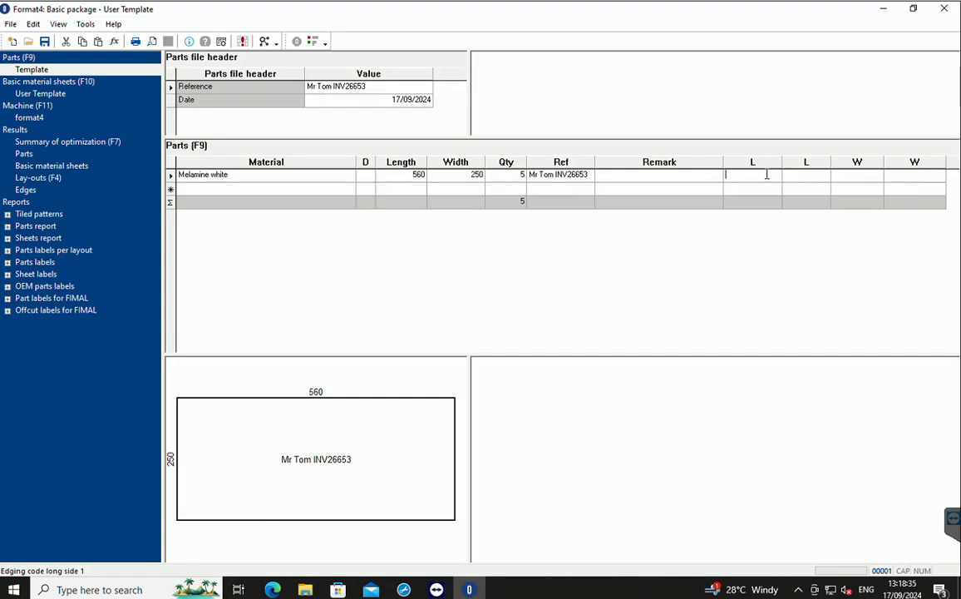
pyautogui.write('2mm')
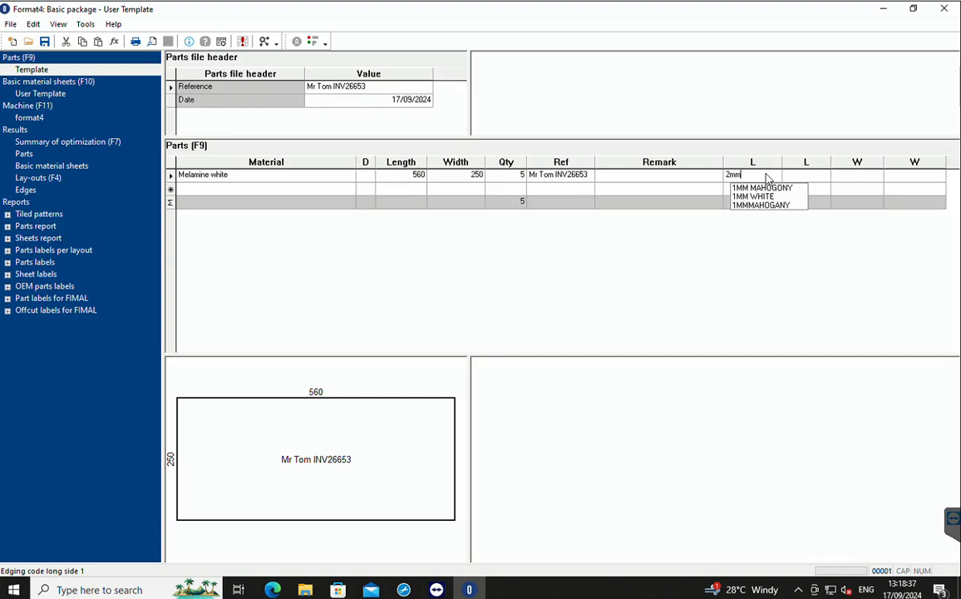
pyautogui.write(' white')
pyautogui.press('Tab')
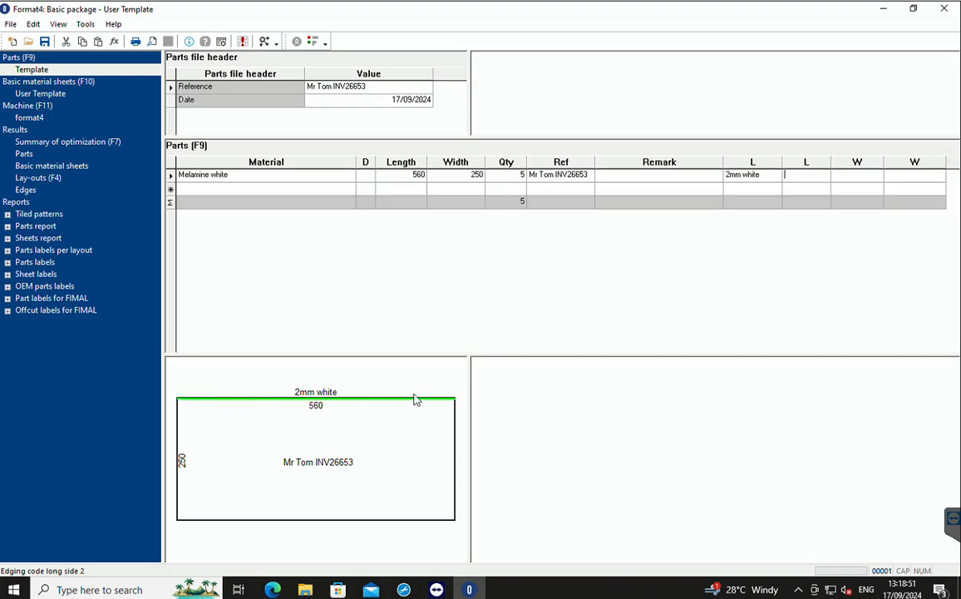
# Set the Melamine white part's second long side edging to 2mm white.
pyautogui.click(811, 176)
pyautogui.click(810, 176)
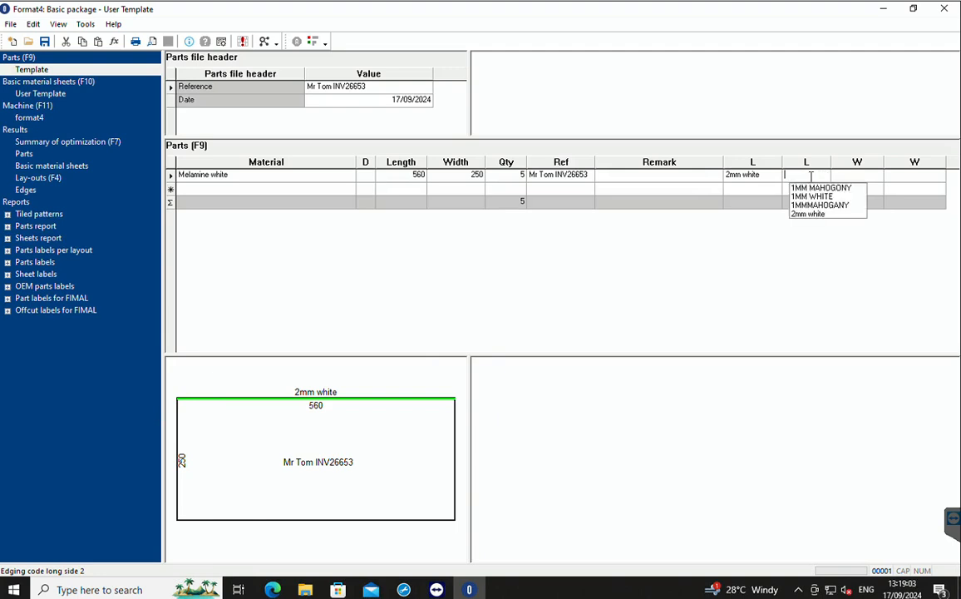
pyautogui.write('2mm ')
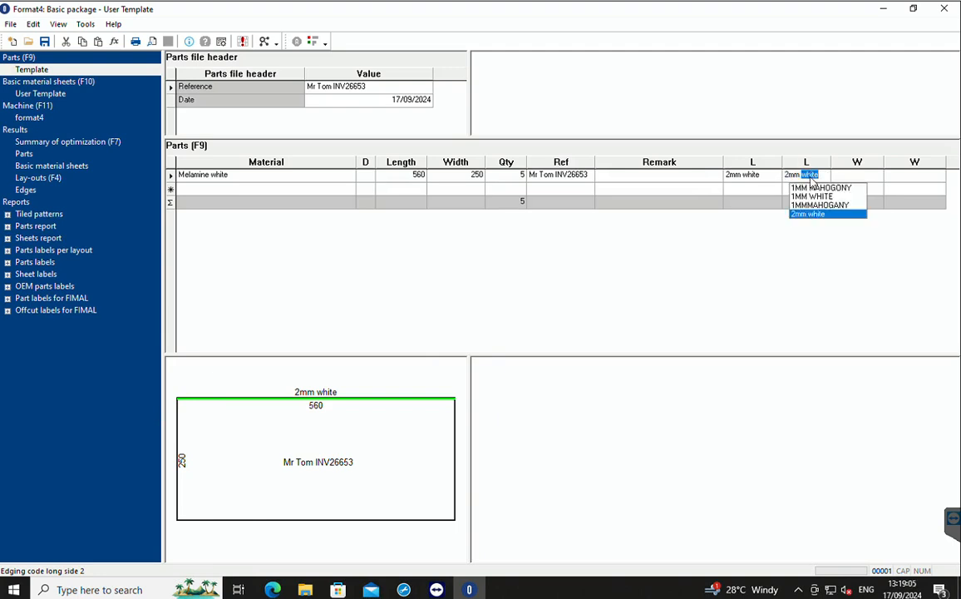
pyautogui.write('white')
pyautogui.press('Tab')
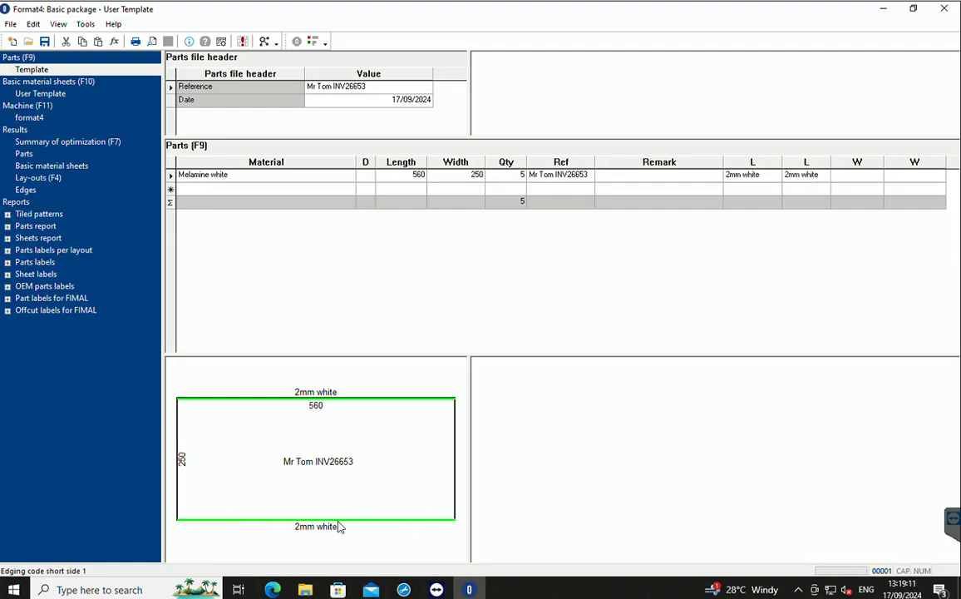
# Set the Melamine white part's first short side edging to 2mm white, leaving the second short side blank.
pyautogui.click(857, 175)
pyautogui.write('2mm white')
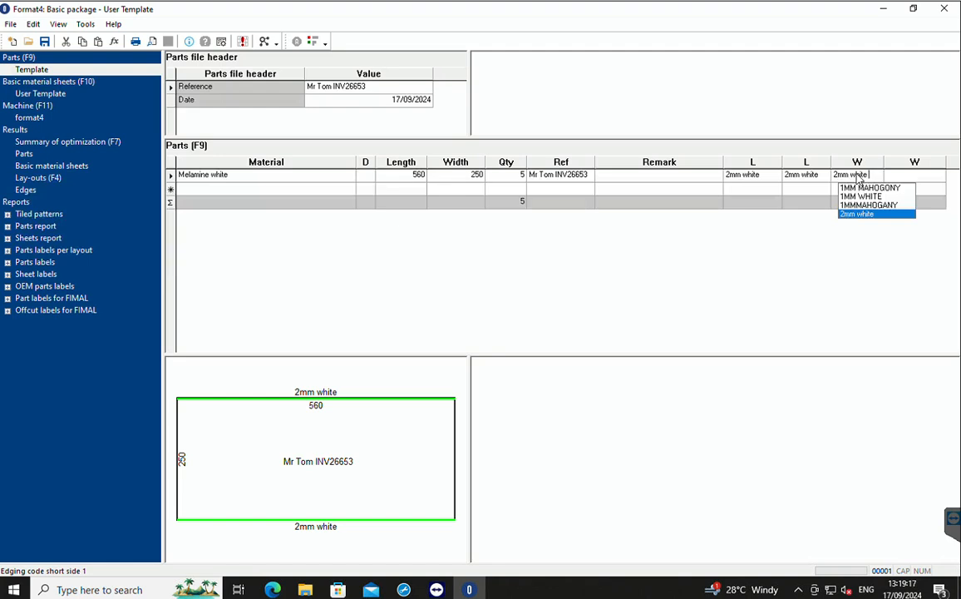
pyautogui.press('Tab')
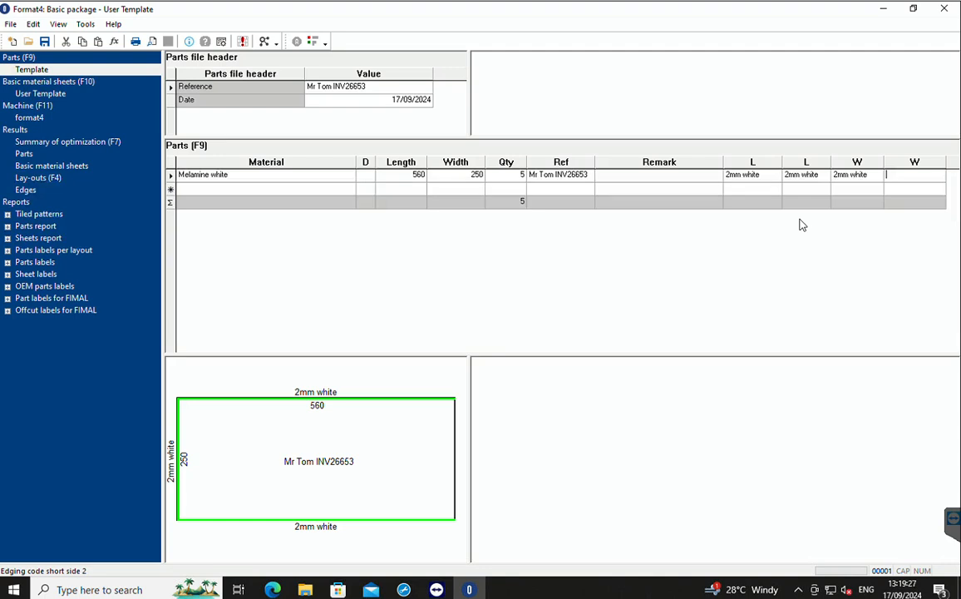
pyautogui.press('Tab')
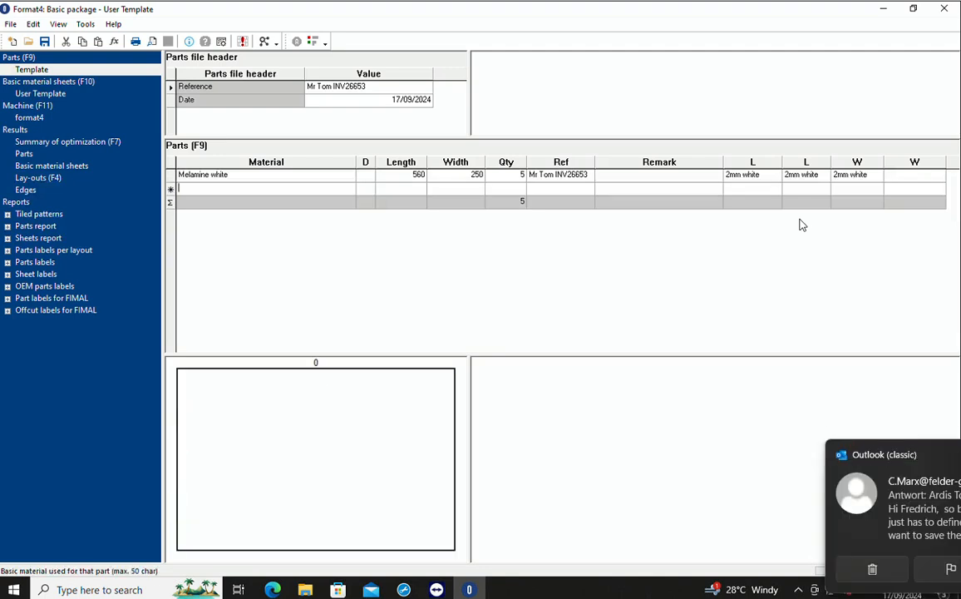
# Start a second part row with Mahogany as its material.
pyautogui.write('me')
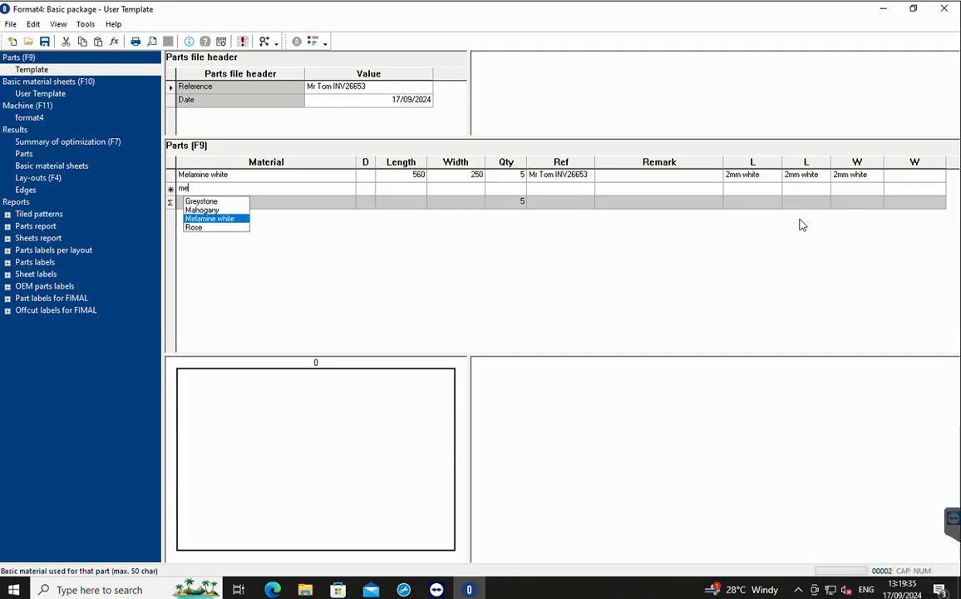
pyautogui.press('BackSpace')
pyautogui.press('BackSpace')
pyautogui.write('mah')
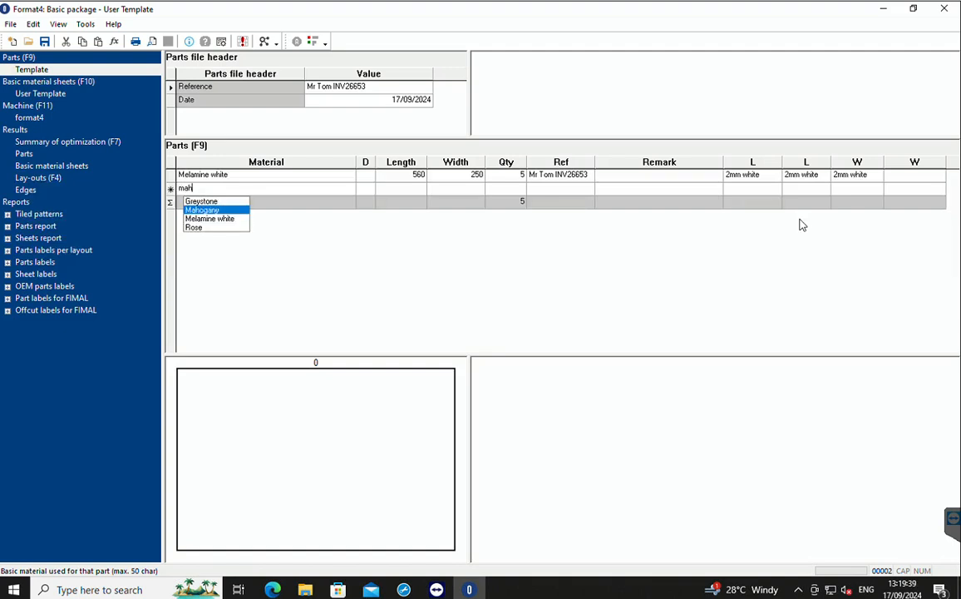
pyautogui.click(207, 211)
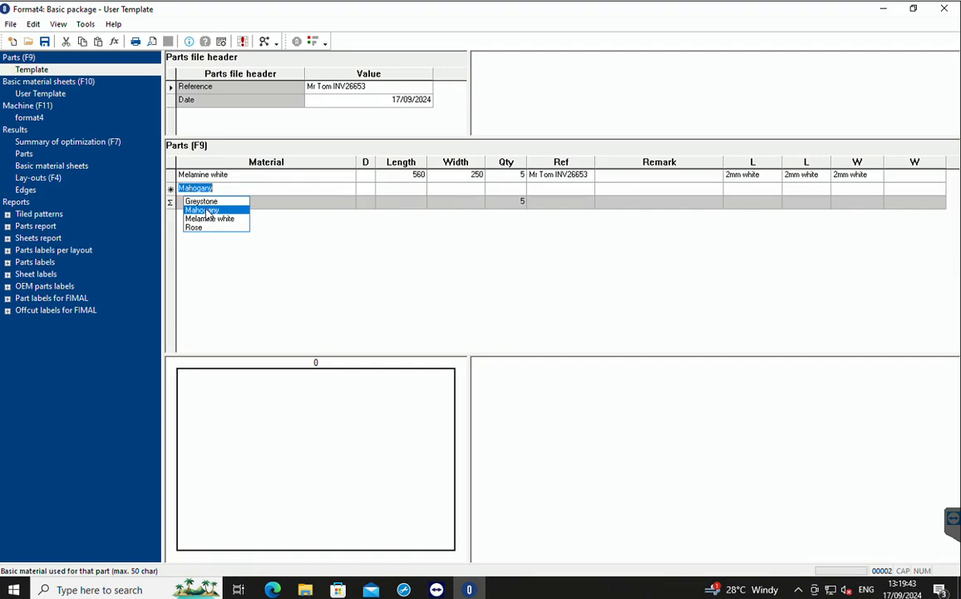
pyautogui.press('Return')
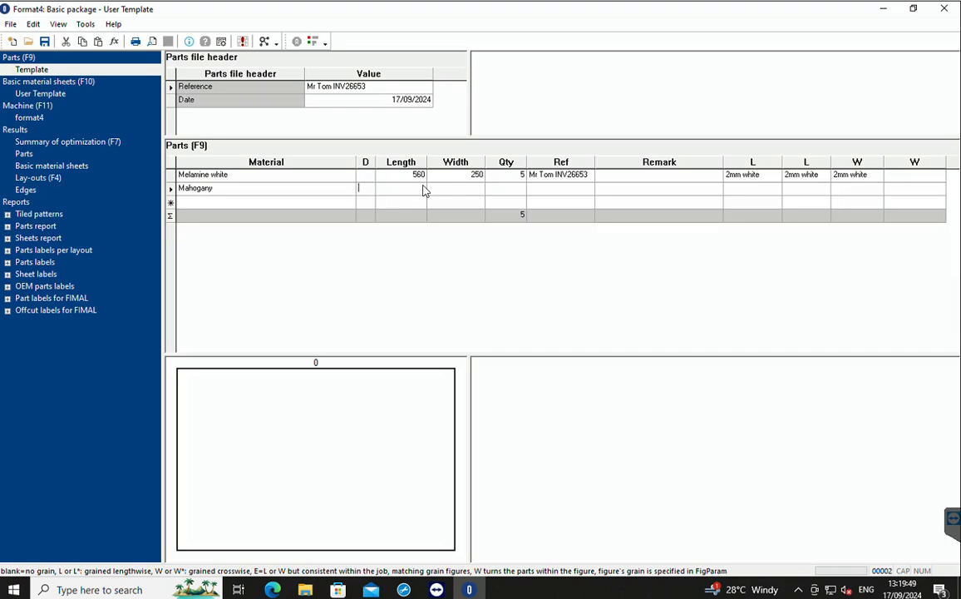
# Give the Mahogany part grain direction L, length 760, width 520 and quantity 16.
pyautogui.write('L')
pyautogui.click(423, 188)
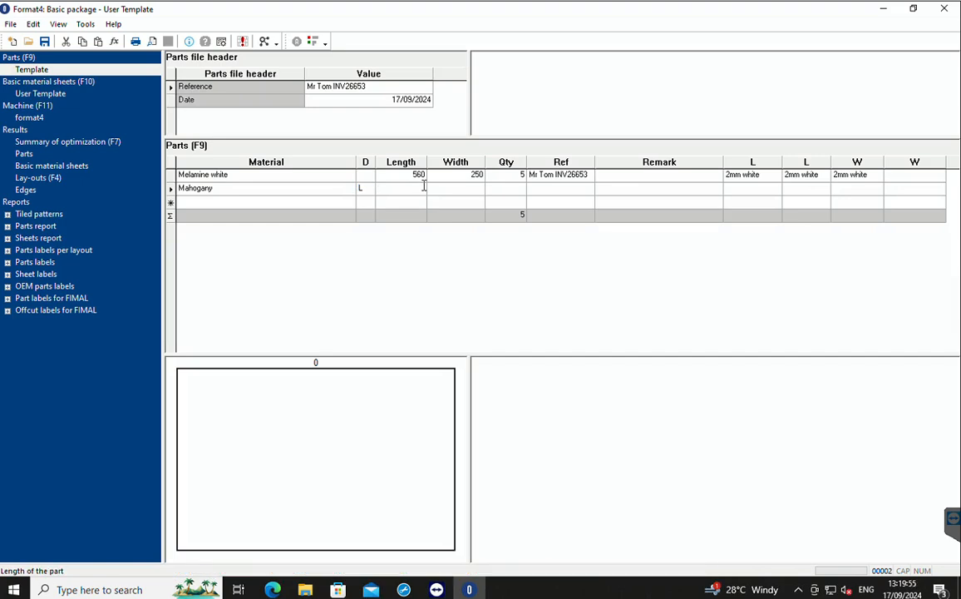
pyautogui.write('760')
pyautogui.press('Tab')
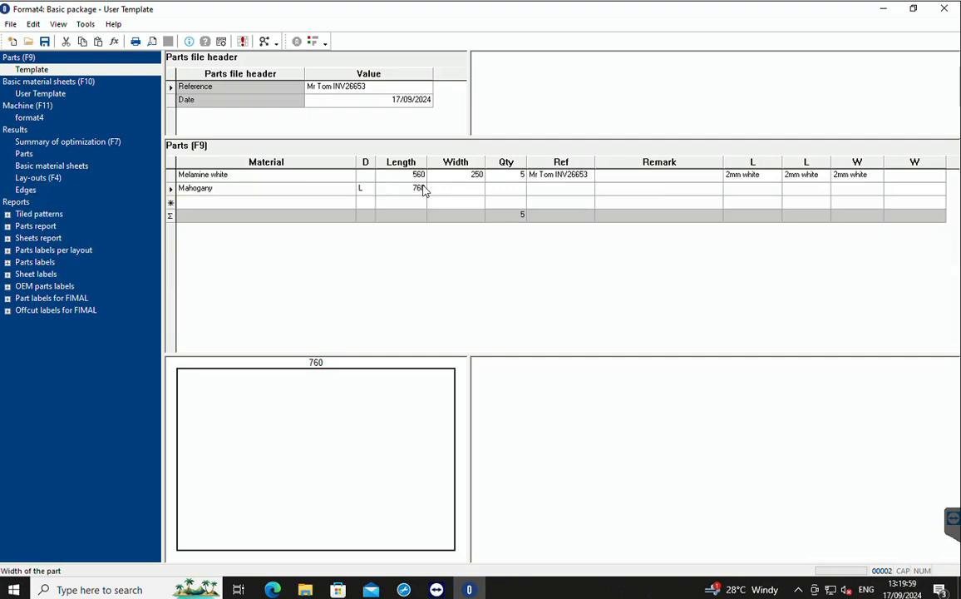
pyautogui.write('520')
pyautogui.press('Tab')
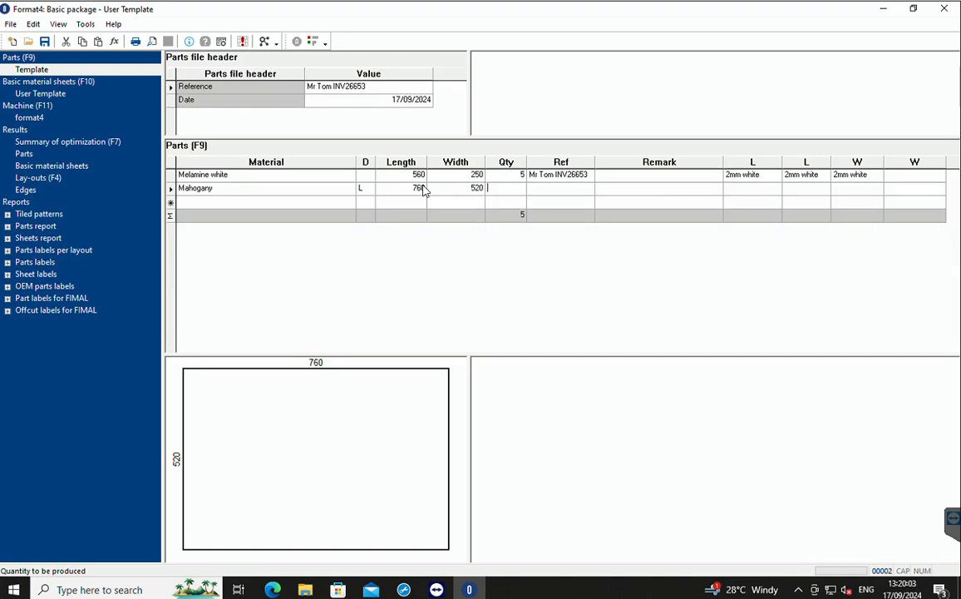
pyautogui.write('16')
pyautogui.press('Tab')
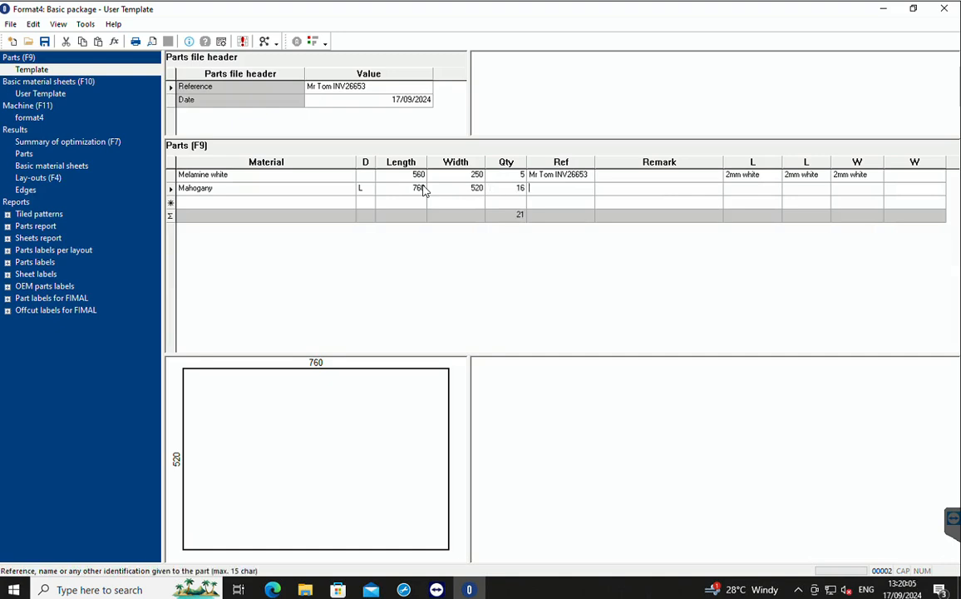
pyautogui.write('Mr tom')
# Copy the Melamine white part's customer reference into the Mahogany part's reference, replacing the partial entry.
pyautogui.click(561, 175)
pyautogui.hotkey('ctrl', 'c')
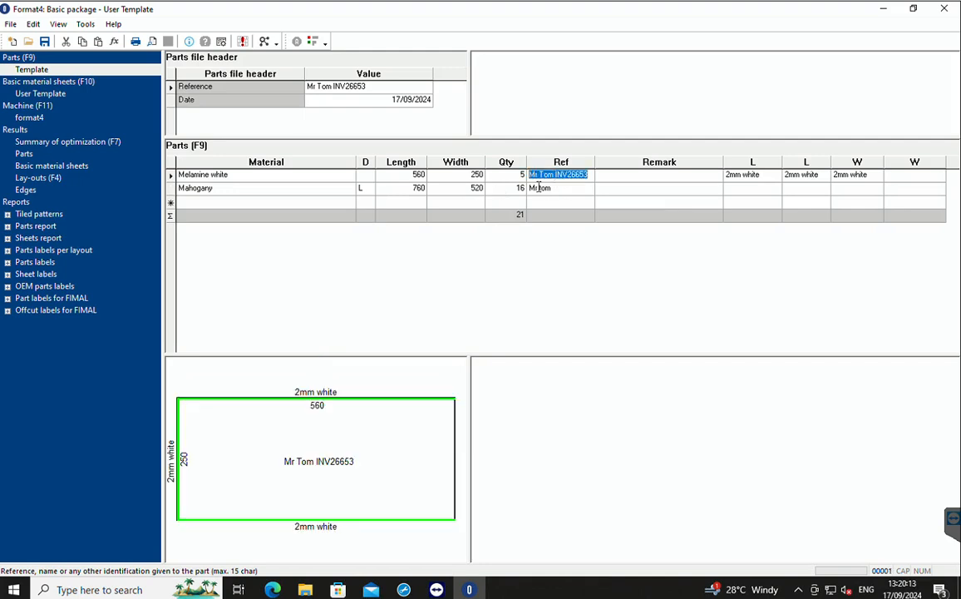
pyautogui.click(538, 189)
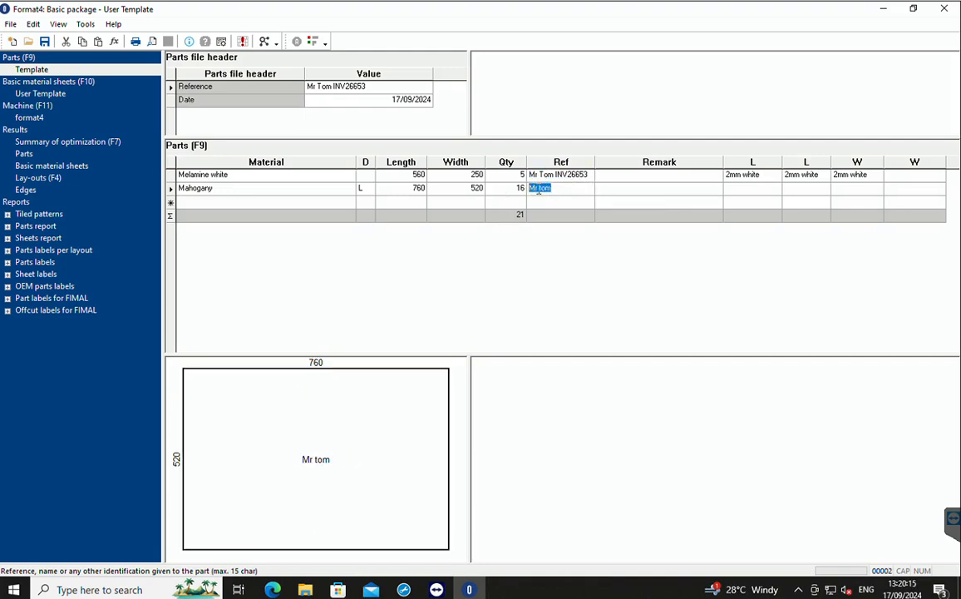
pyautogui.press('BackSpace')
pyautogui.click(513, 189)
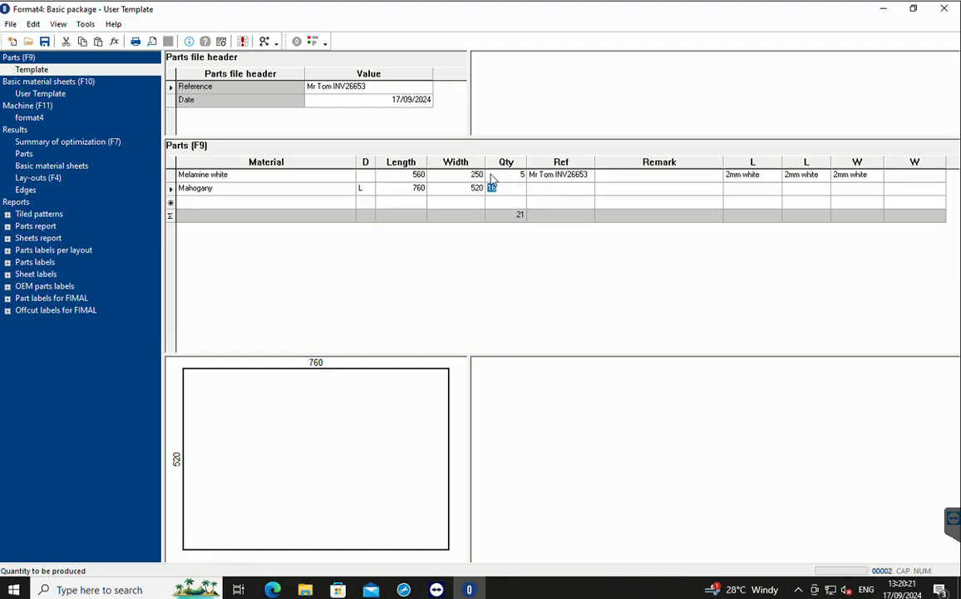
pyautogui.press('Tab')
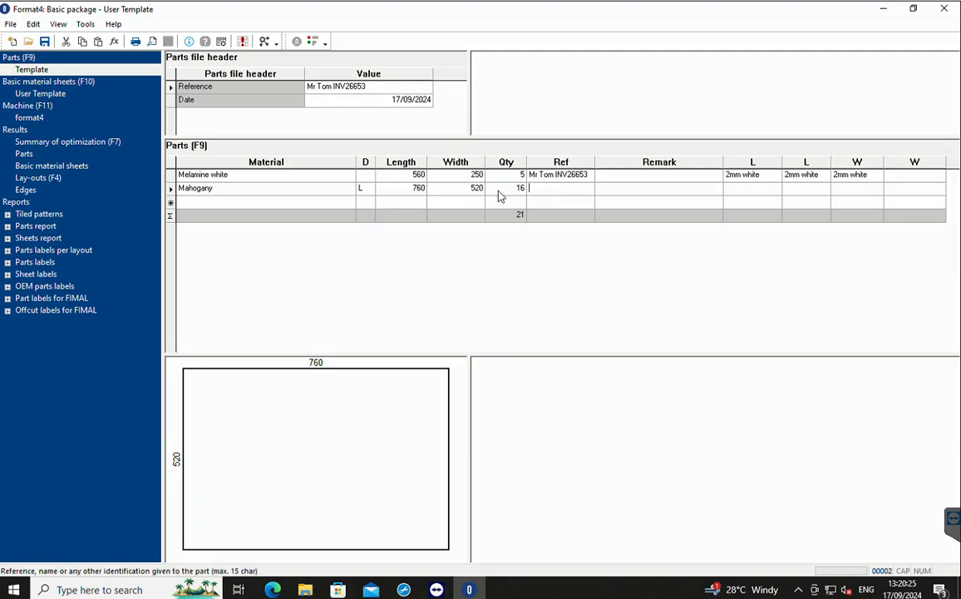
pyautogui.hotkey('ctrl', 'v')
pyautogui.press('Tab')
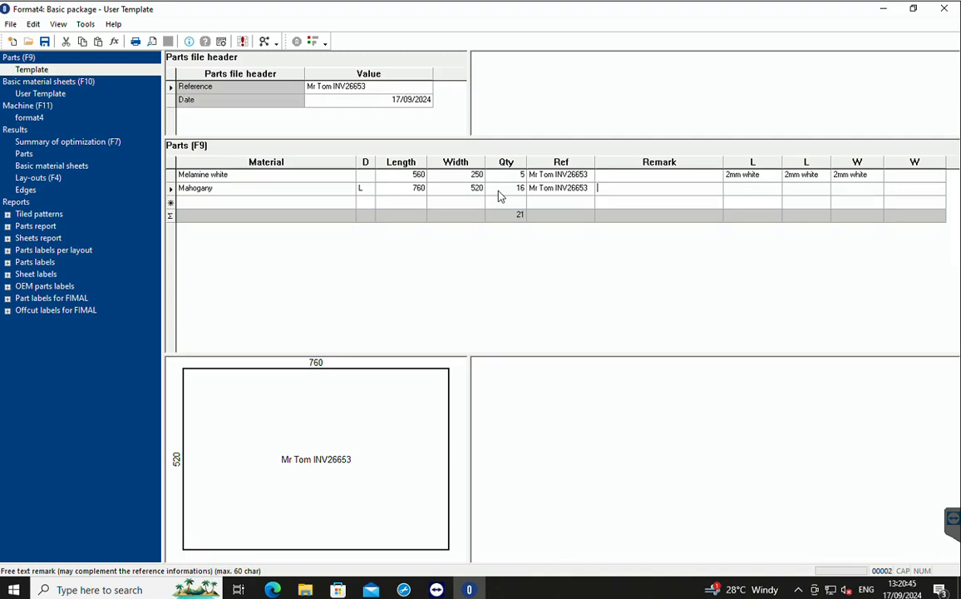
# Leave the Mahogany part's remark blank and set its first long side edging to 2mm mahogony.
pyautogui.press('Tab')
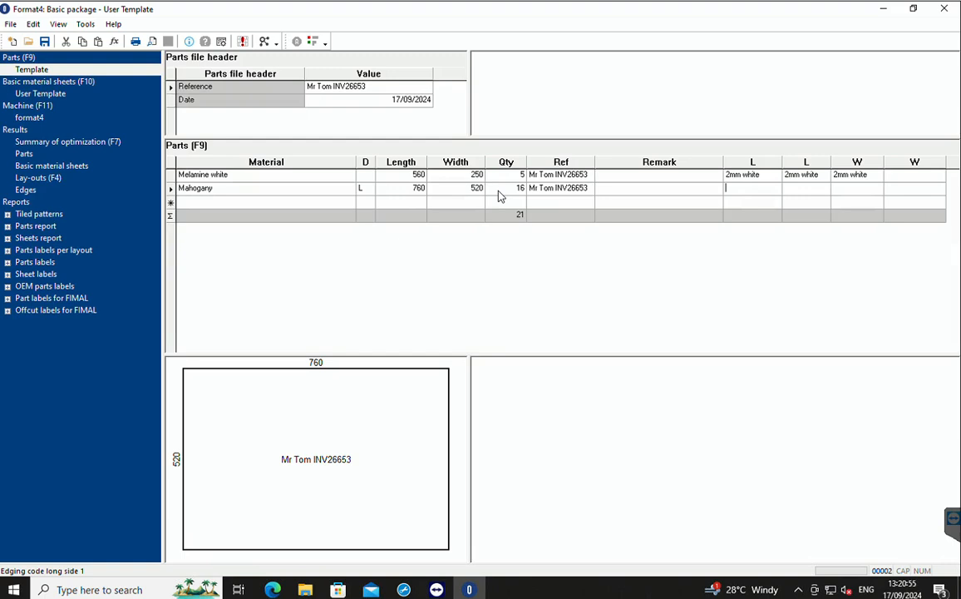
pyautogui.write('2mm white')
pyautogui.press('Return')
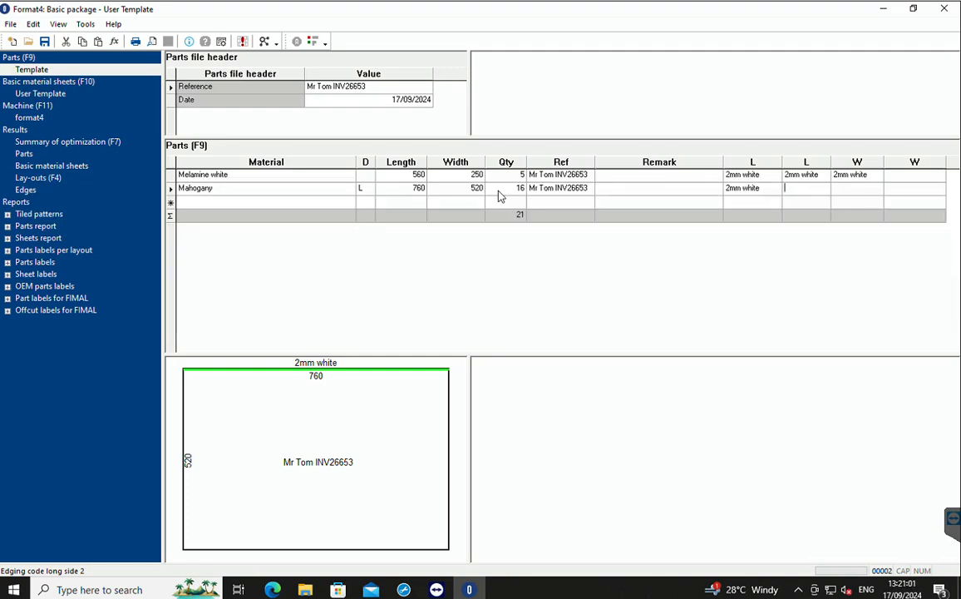
pyautogui.click(752, 190)
pyautogui.write('2mm')
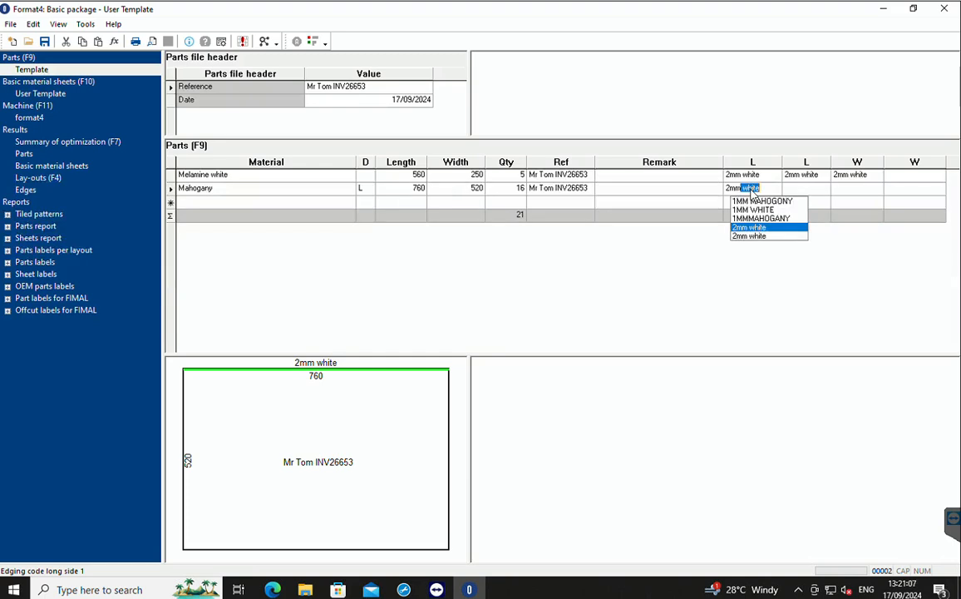
pyautogui.write(' mahogony')
pyautogui.press('Tab')
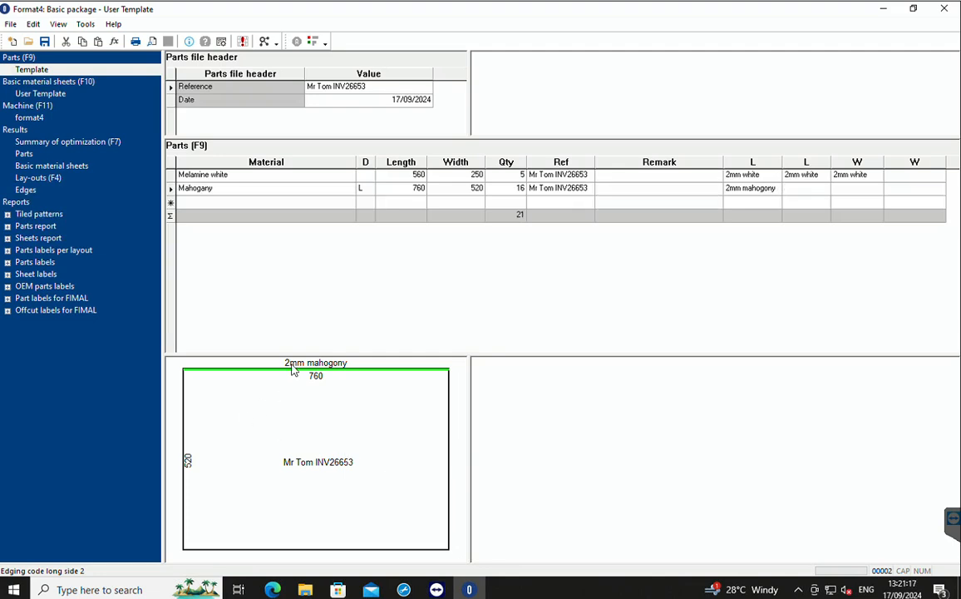
# Set the Mahogany part's second short side edging to 2mm mahogony, leaving the second long and first short sides blank.
pyautogui.press('Tab')
pyautogui.press('Tab')
pyautogui.write('2mm ma')
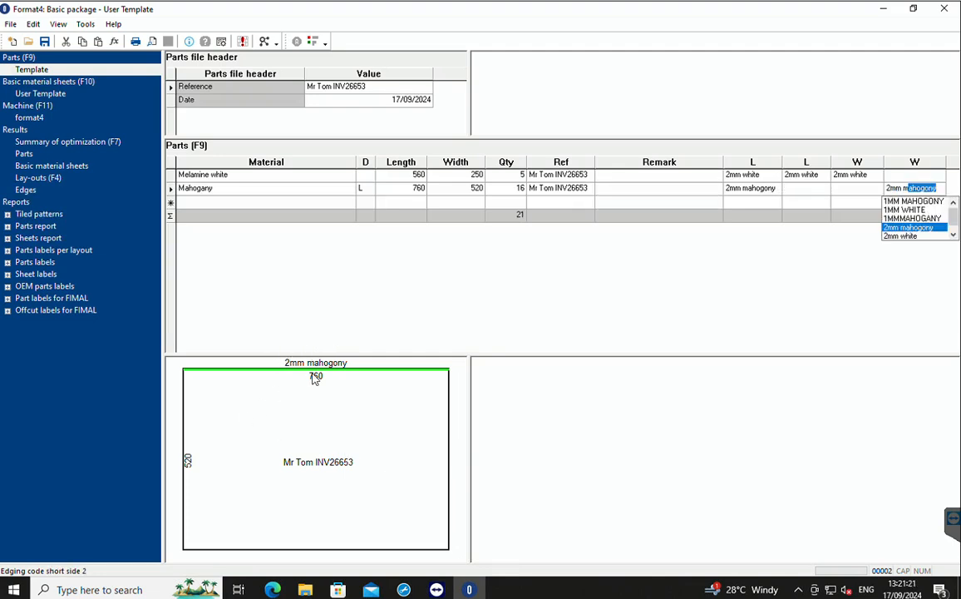
pyautogui.press('Tab')
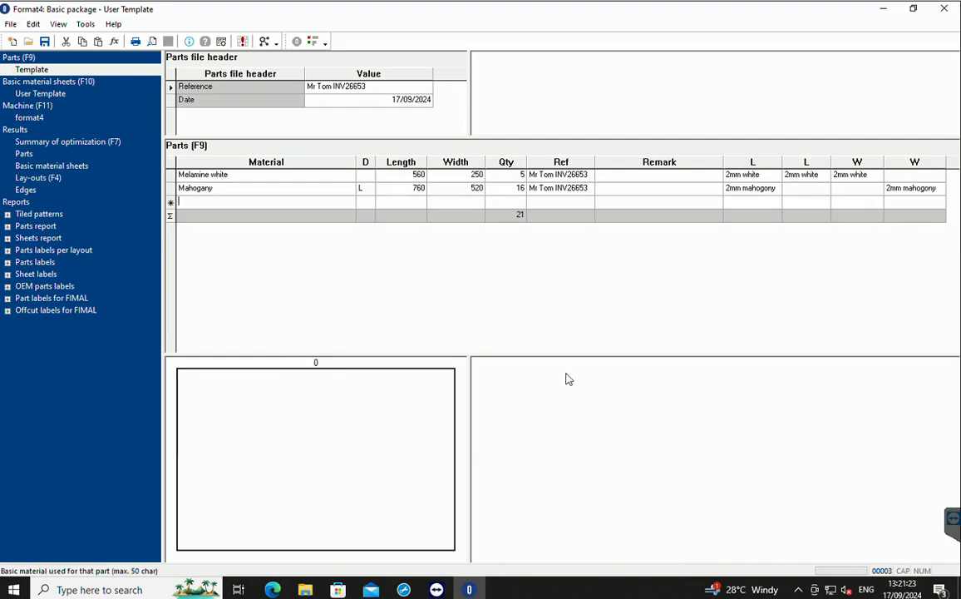
pyautogui.click(922, 189)
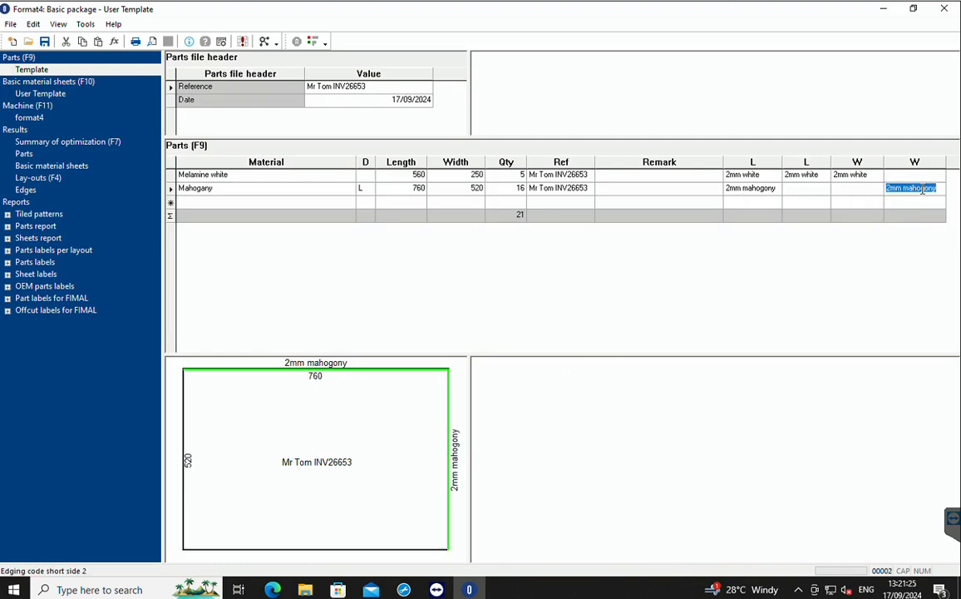
pyautogui.press('Tab')
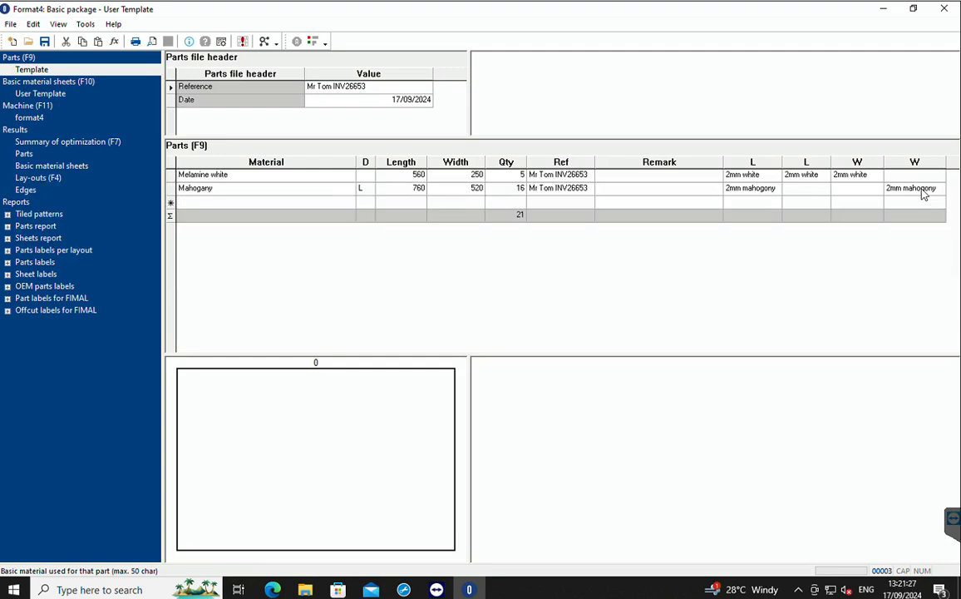
# Start a third part row with rose as its material and grain direction W.
pyautogui.click(206, 201)
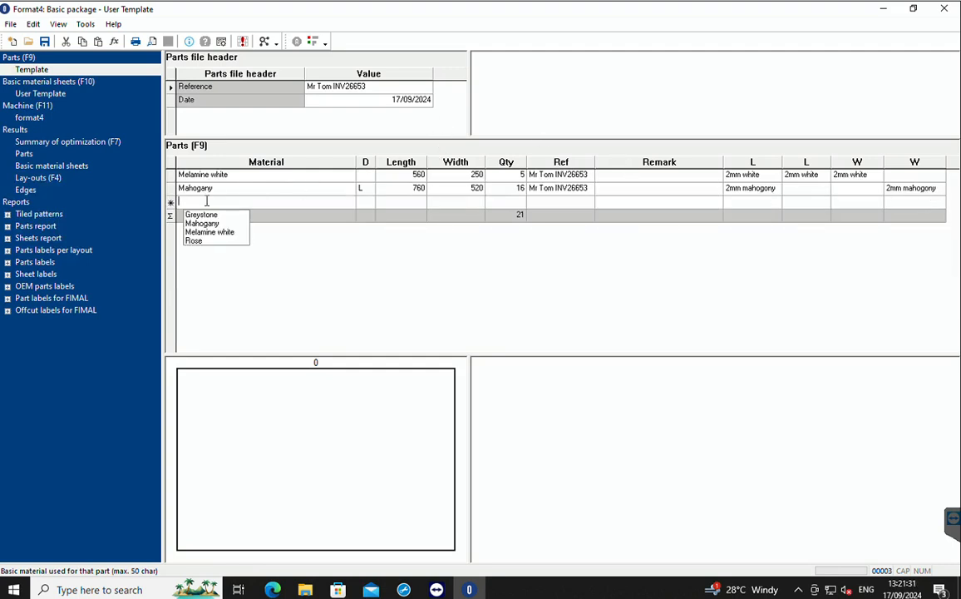
pyautogui.write('rose')
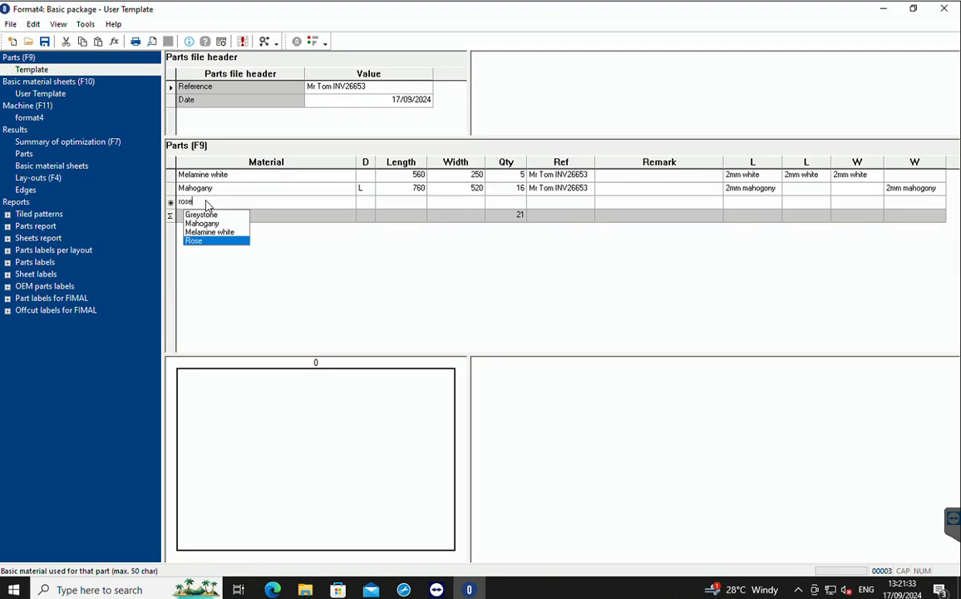
pyautogui.press('Tab')
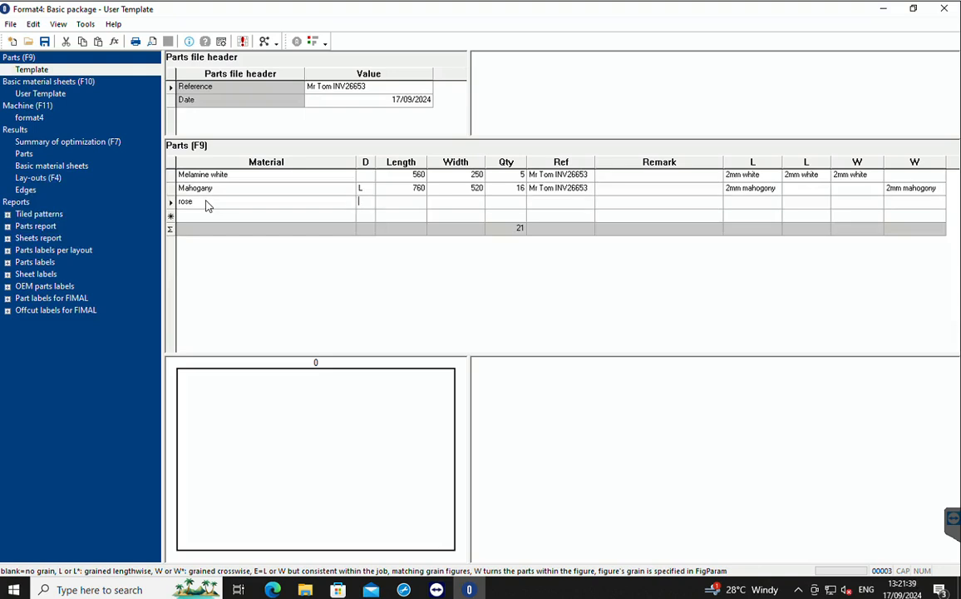
pyautogui.write('W')
pyautogui.press('Tab')
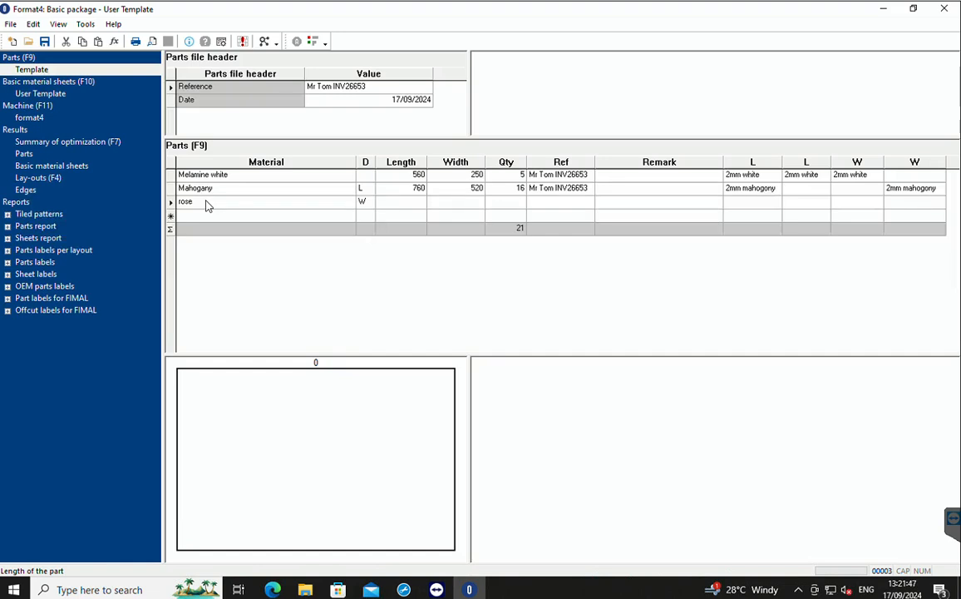
# Give the rose part length 600, width 300, quantity 5 and the same customer reference as the other parts.
pyautogui.write('800')
pyautogui.press('Tab')
pyautogui.write('300')
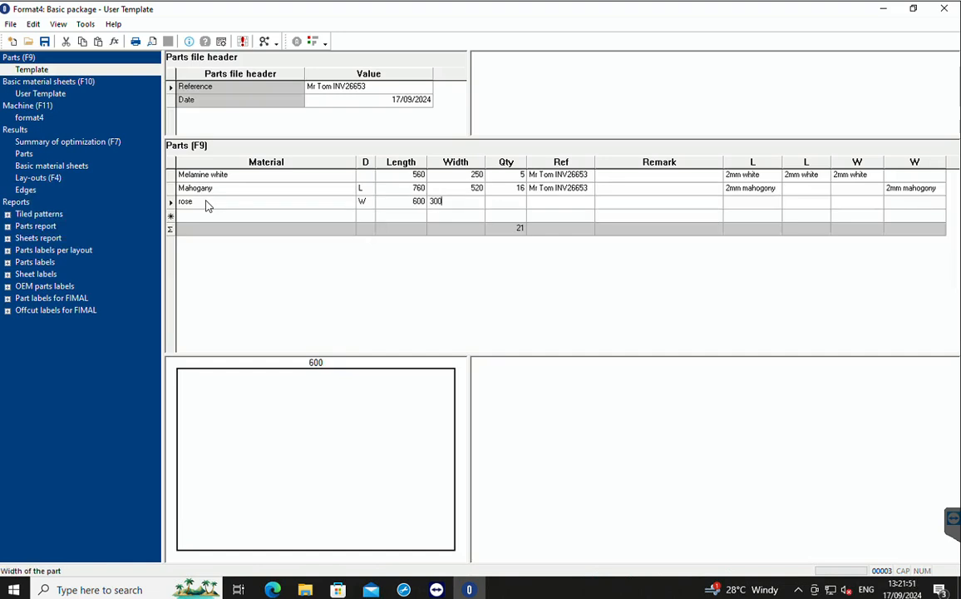
pyautogui.press('Tab')
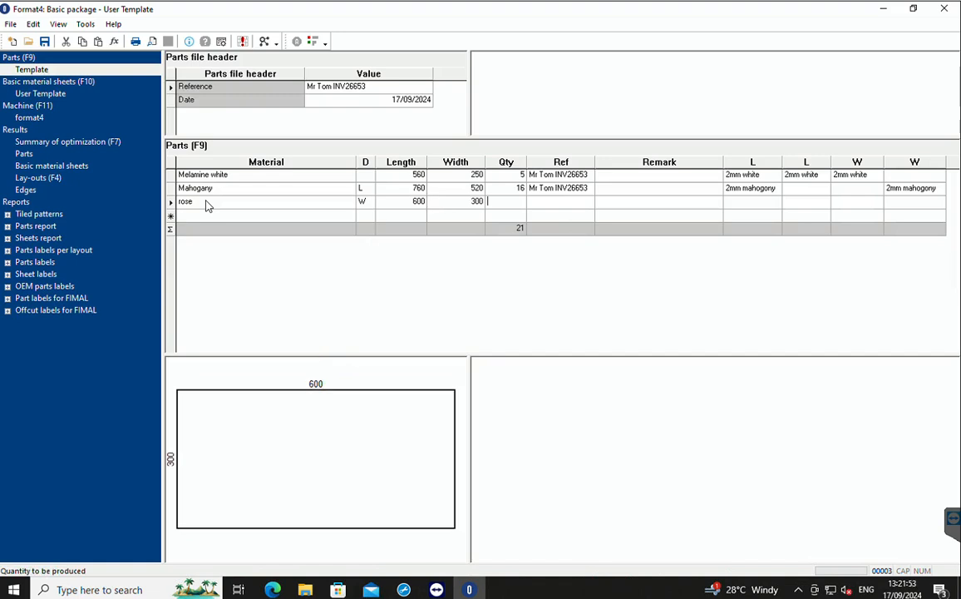
pyautogui.write('5')
pyautogui.press('Tab')
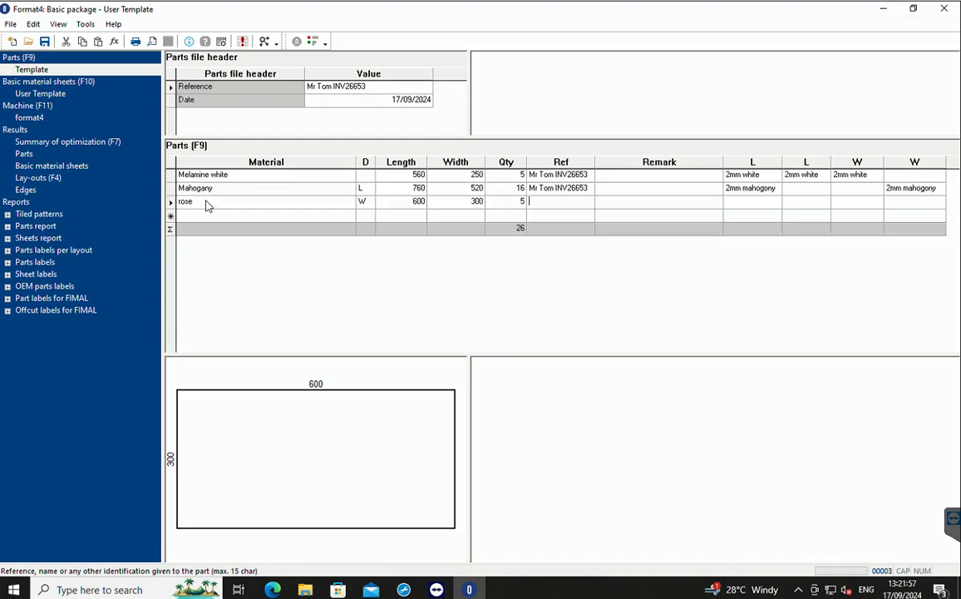
pyautogui.press('Tab')
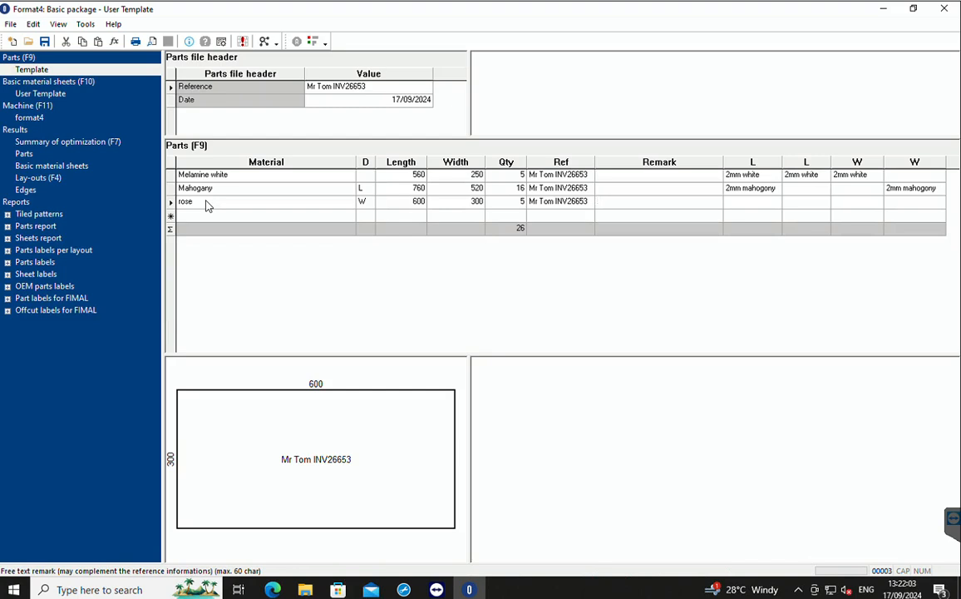
# Set the rose part's edging to 2mm rose on both long sides and the first short side, leaving the second short side blank.
pyautogui.press('Tab')
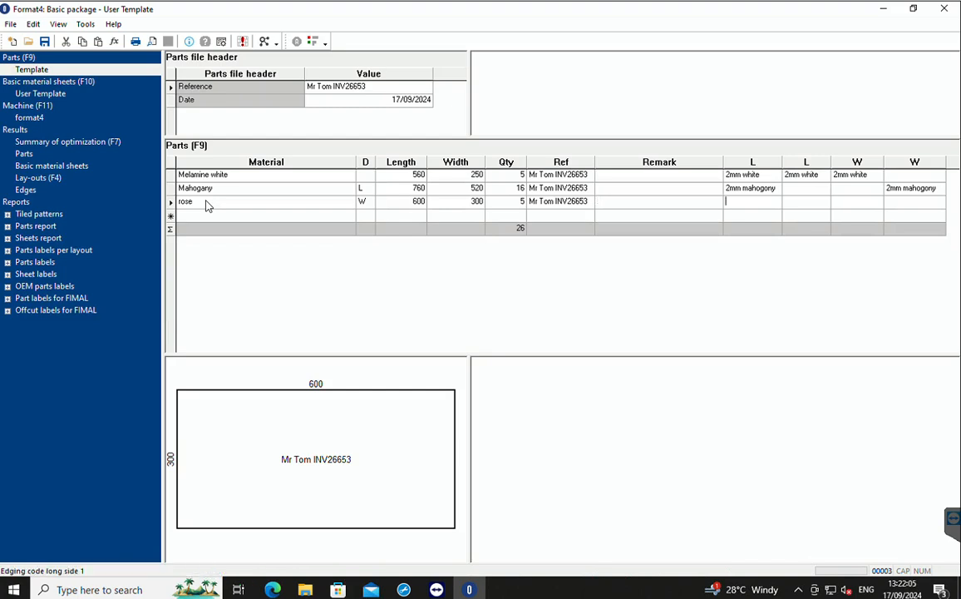
pyautogui.write('2mm')
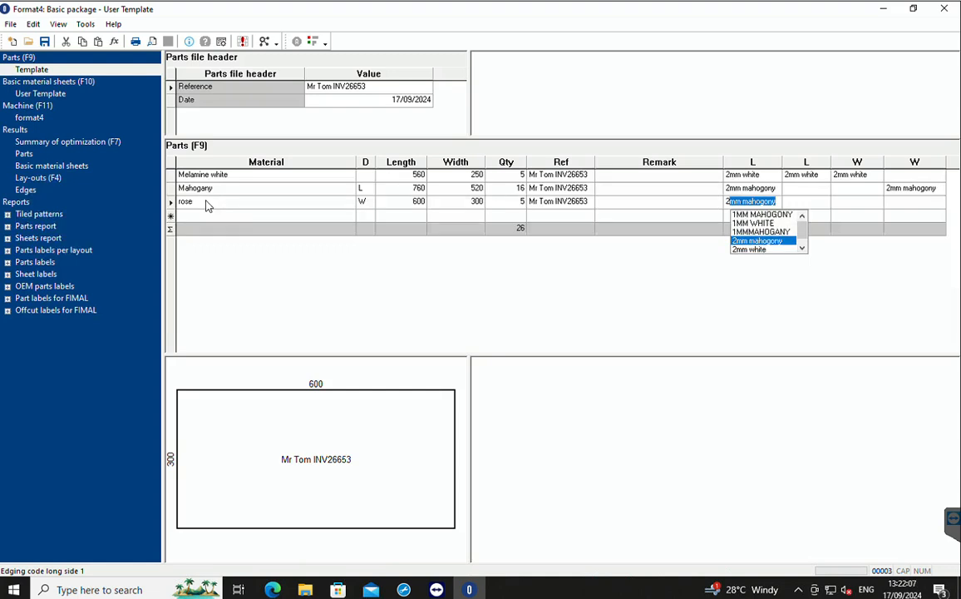
pyautogui.write(' rose')
pyautogui.press('Tab')
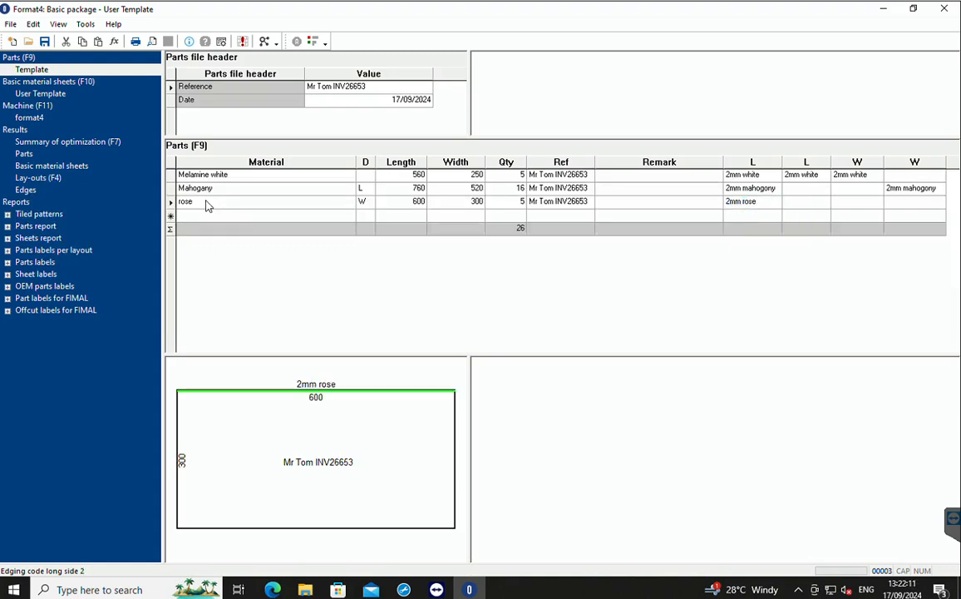
pyautogui.write('2mm rose')
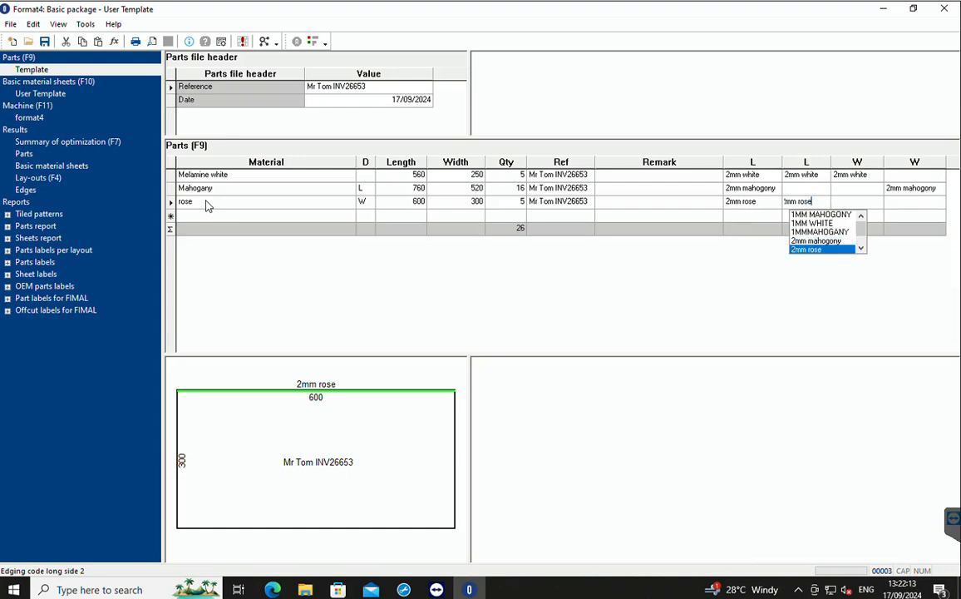
pyautogui.press('Tab')
pyautogui.write('2mm rose')
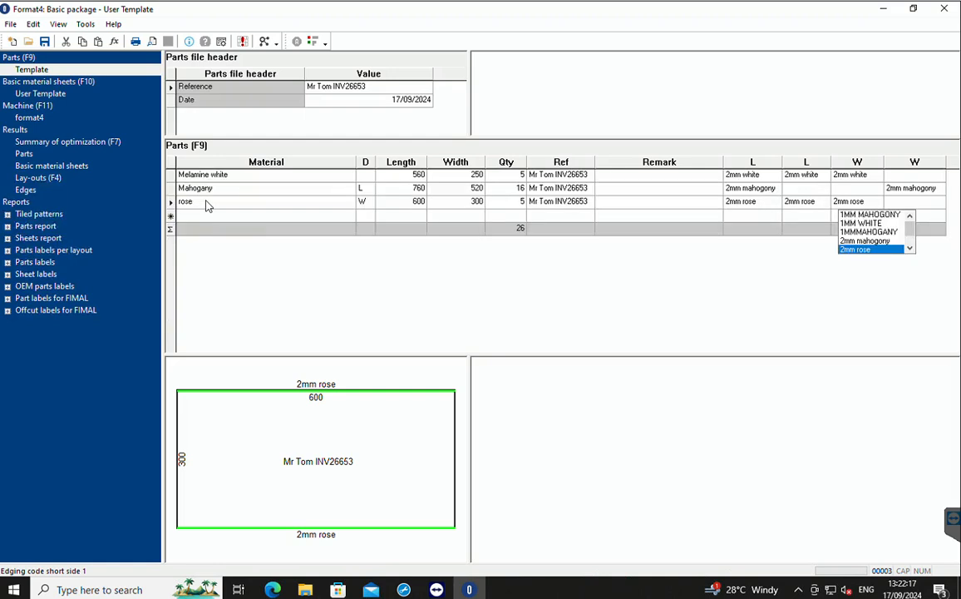
pyautogui.press('Tab')
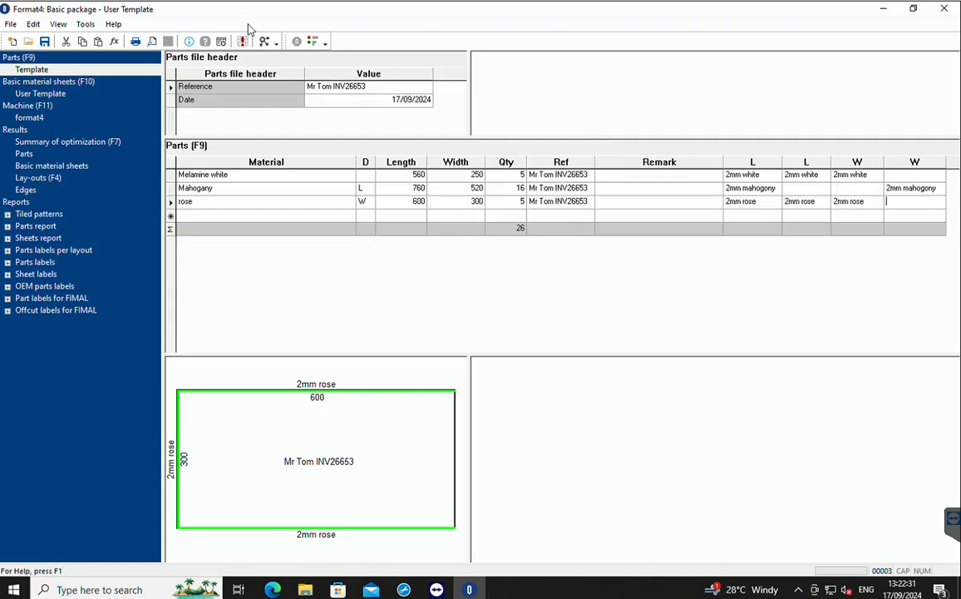
# Save the project as a new result file in the Data folder, named with the customer's name and invoice number.
pyautogui.click(11, 25)
pyautogui.click(47, 83)
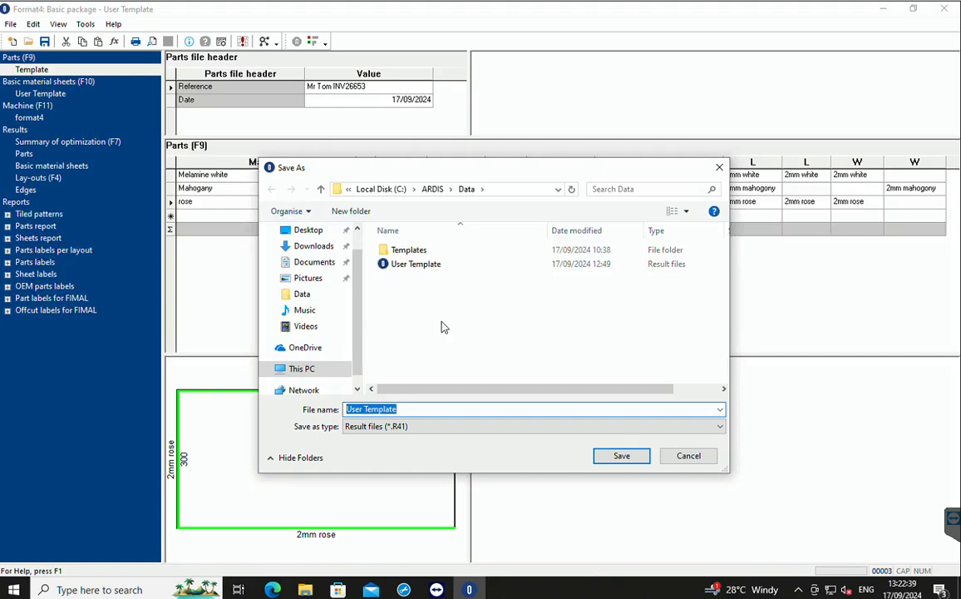
pyautogui.write('M')
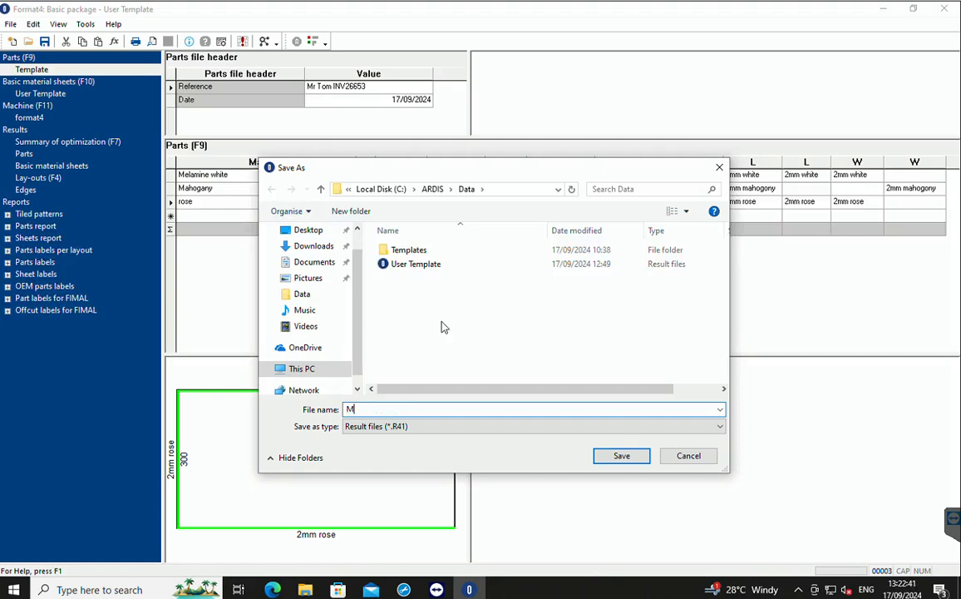
pyautogui.click(622, 457)
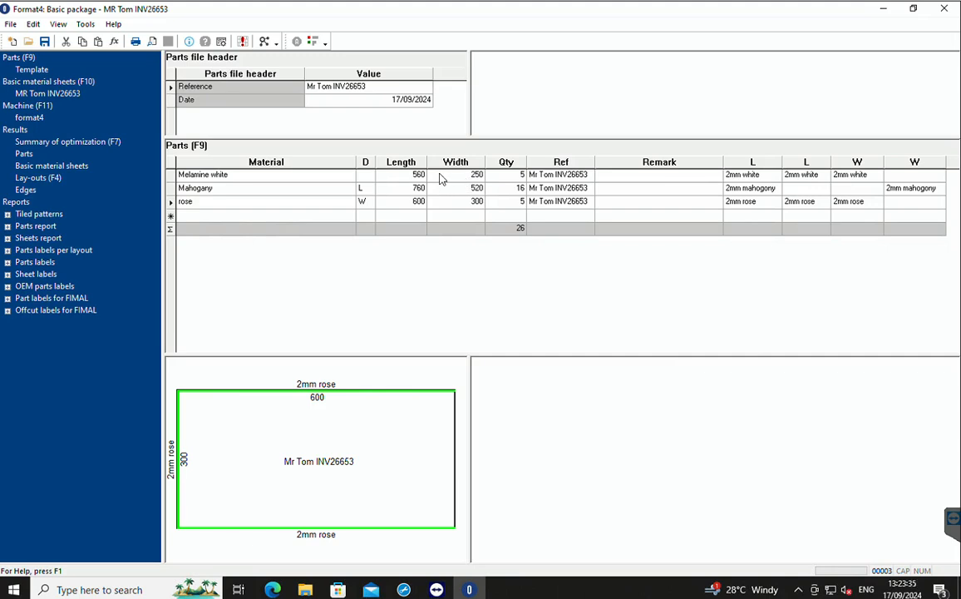
# Run the optimization on the parts list and review the resulting parts and basic material sheets.
pyautogui.click(242, 41)
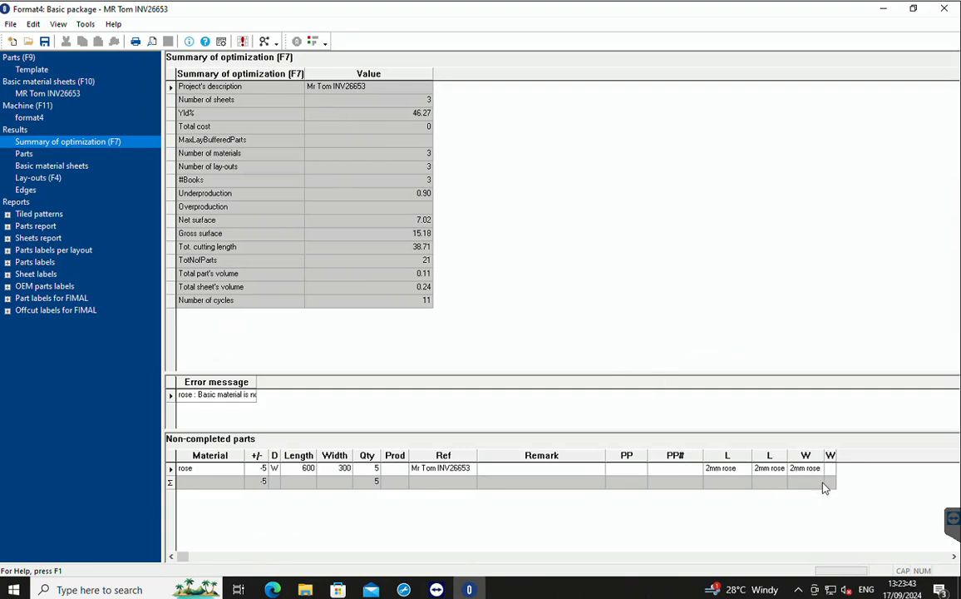
pyautogui.click(24, 155)
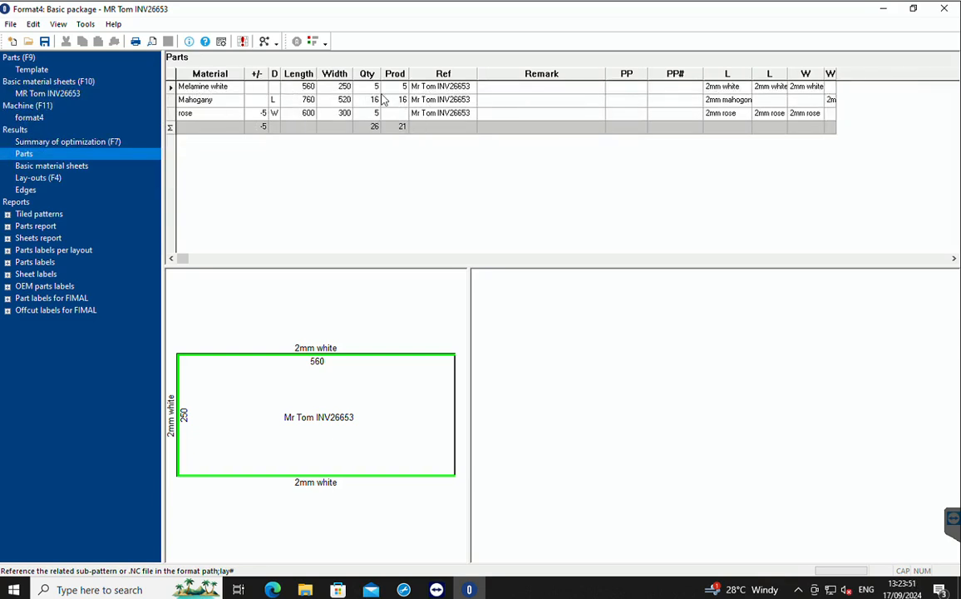
pyautogui.click(58, 165)
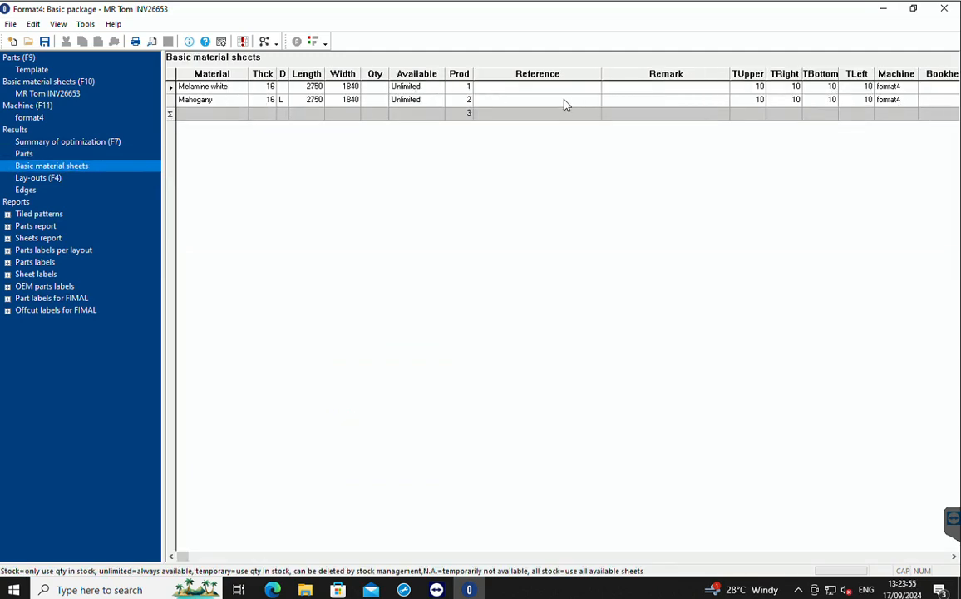
# Examine the cutting lay-out produced for the Melamine white sheet.
pyautogui.click(38, 178)
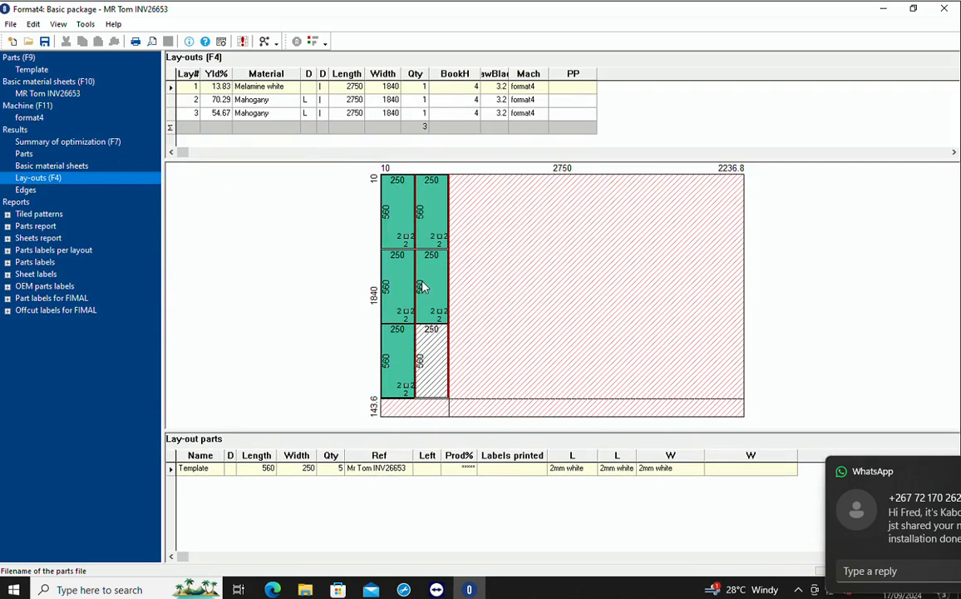
pyautogui.click(269, 88)
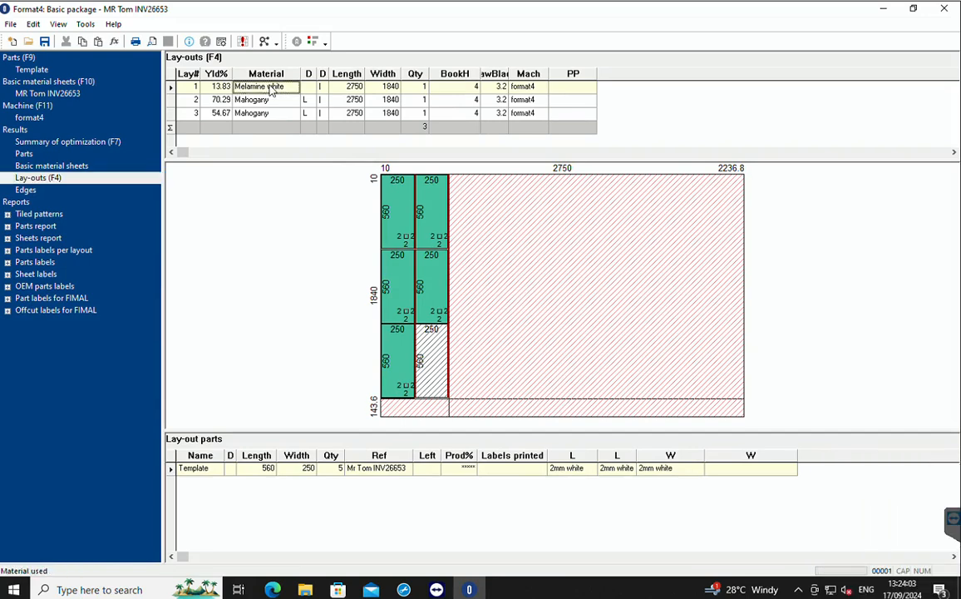
# Examine the cutting lay-outs of the Melamine white sheet and both Mahogany sheets, and enlarge the lay-outs list area slightly.
pyautogui.click(171, 100)
pyautogui.click(171, 88)
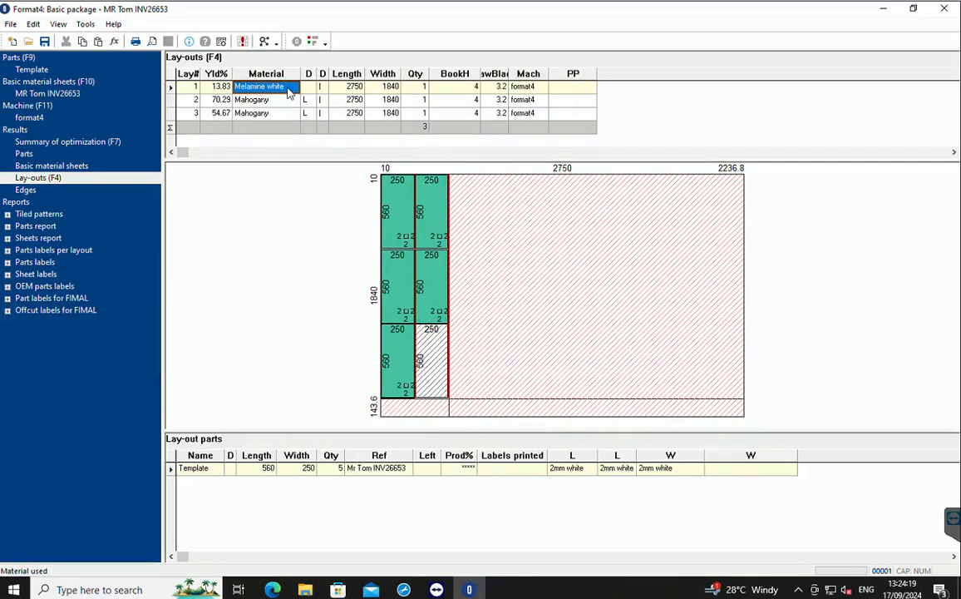
pyautogui.click(171, 99)
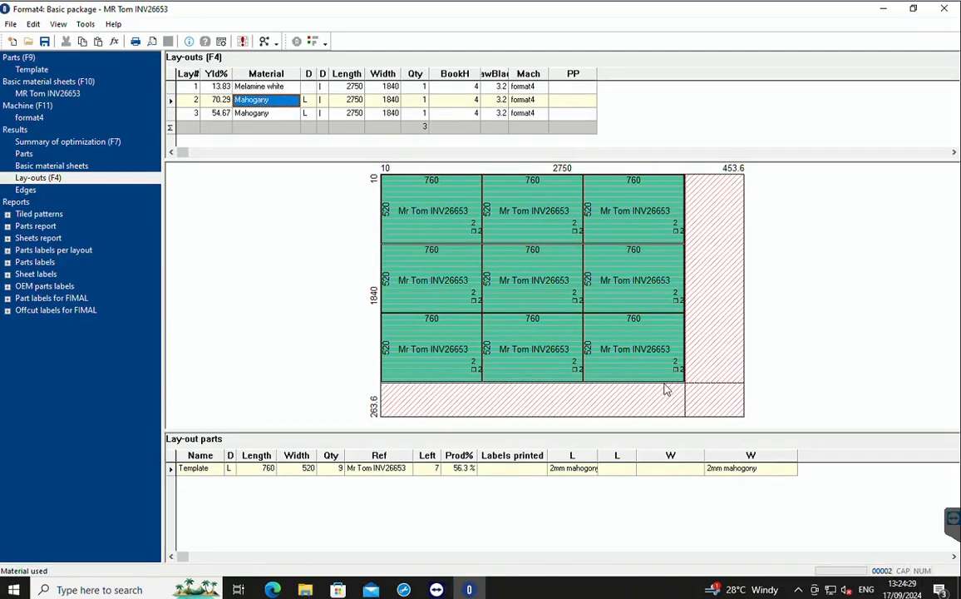
pyautogui.click(170, 115)
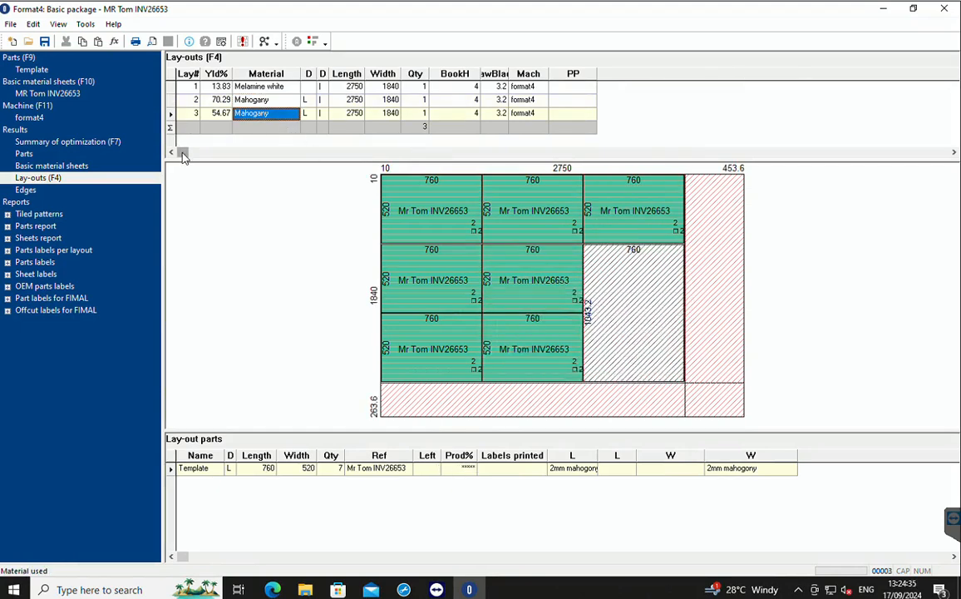
pyautogui.moveTo(209, 161); pyautogui.dragTo(208, 188)
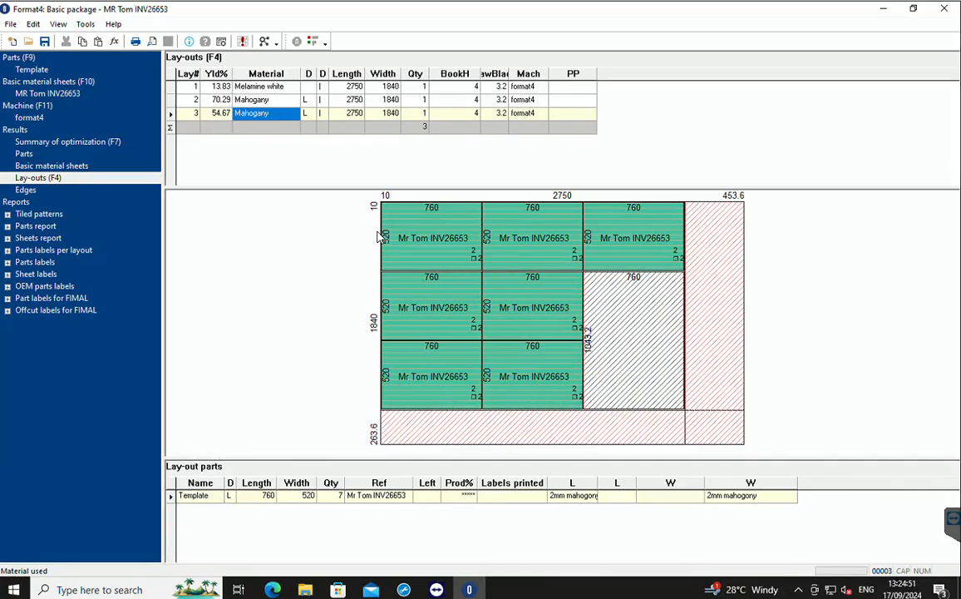
# Export the optimized lay-outs through the PAOLONI saw link, with c:\ardis\odata as the folder for machine data.
pyautogui.click(312, 42)
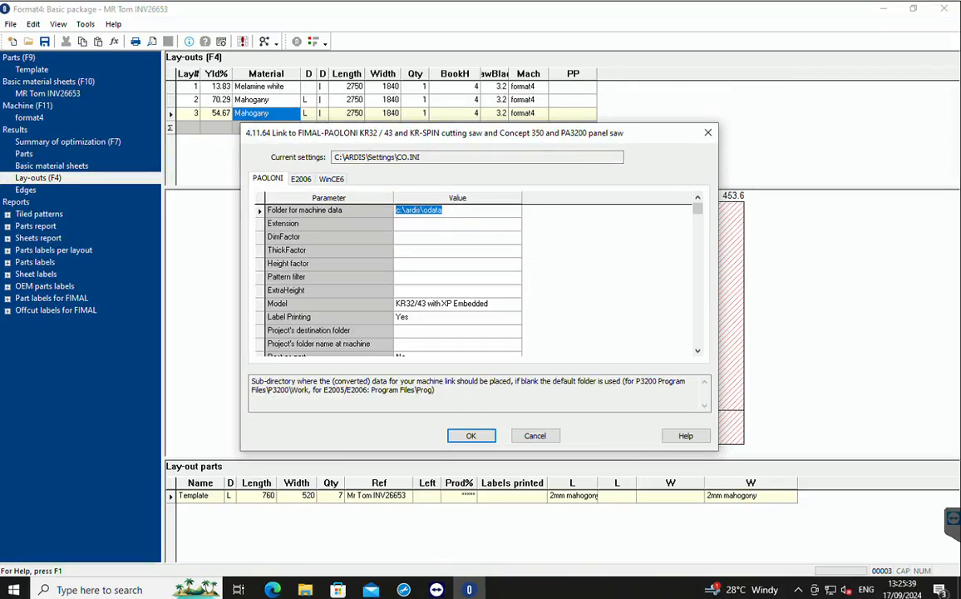
pyautogui.click(476, 438)
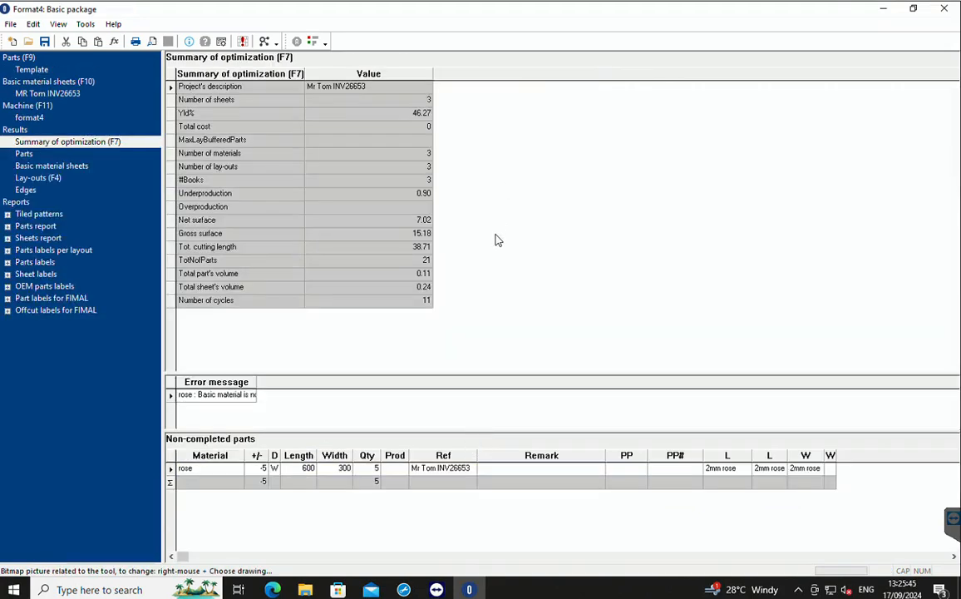
# Minimize the optimizer, switch to File Explorer and open the odata folder inside ARDIS on Local Disk (C:).
pyautogui.click(885, 9)
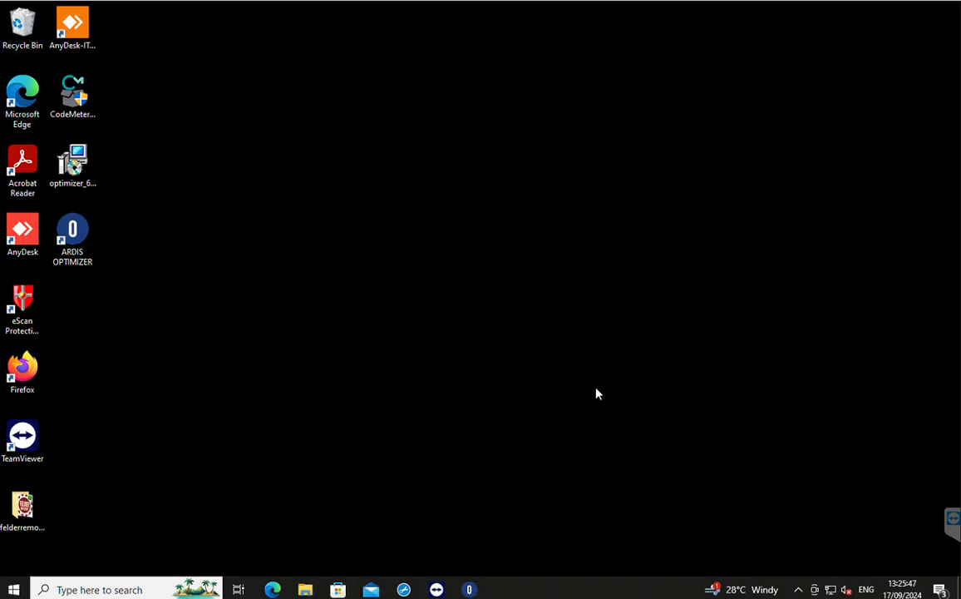
pyautogui.click(306, 590)
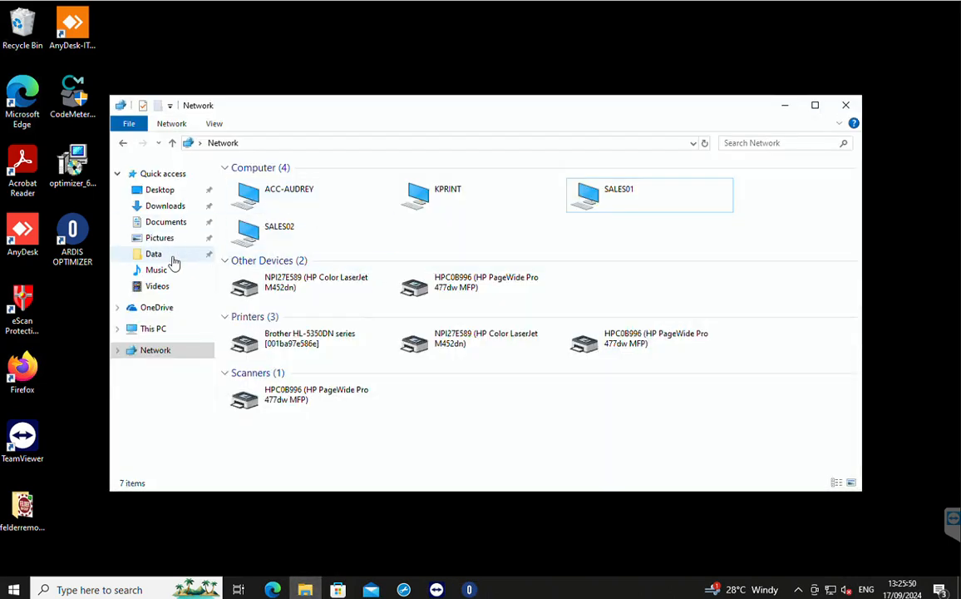
pyautogui.click(153, 330)
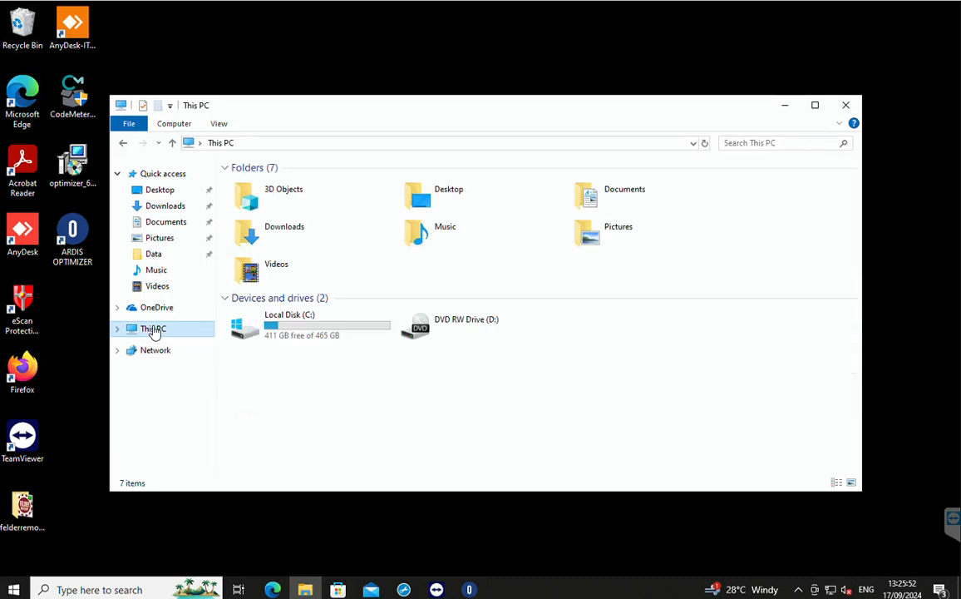
pyautogui.doubleClick(295, 323)
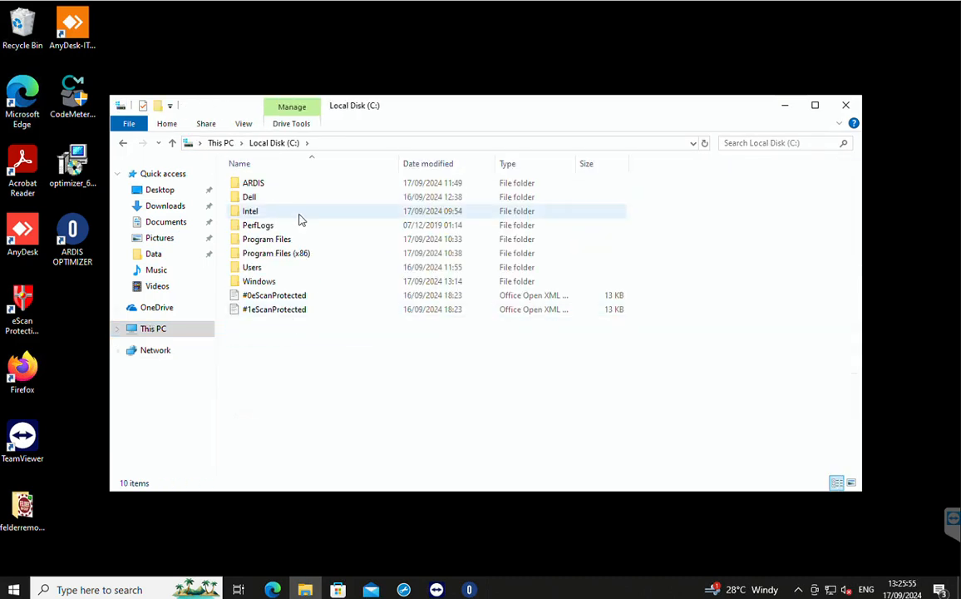
pyautogui.doubleClick(249, 187)
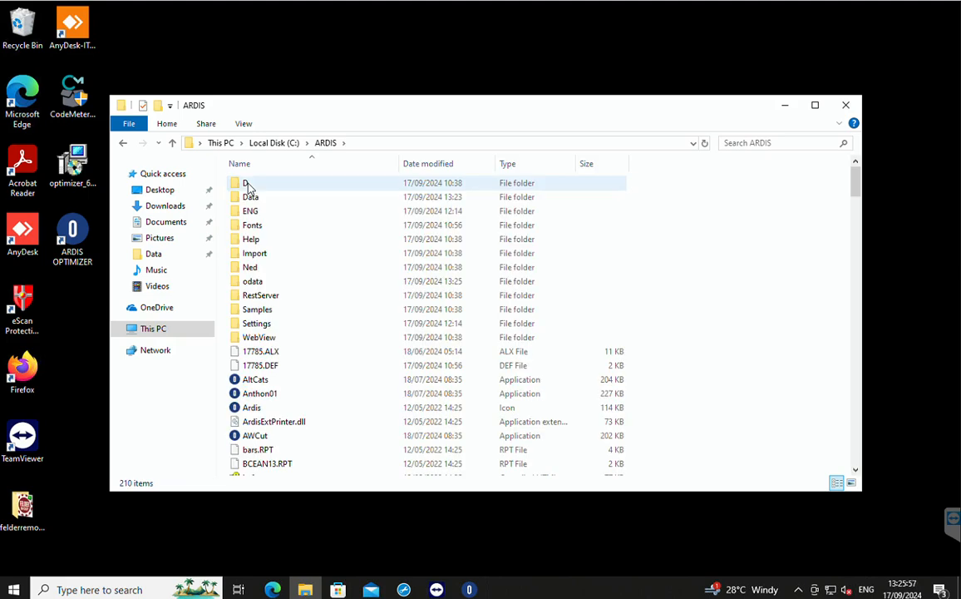
pyautogui.doubleClick(252, 281)
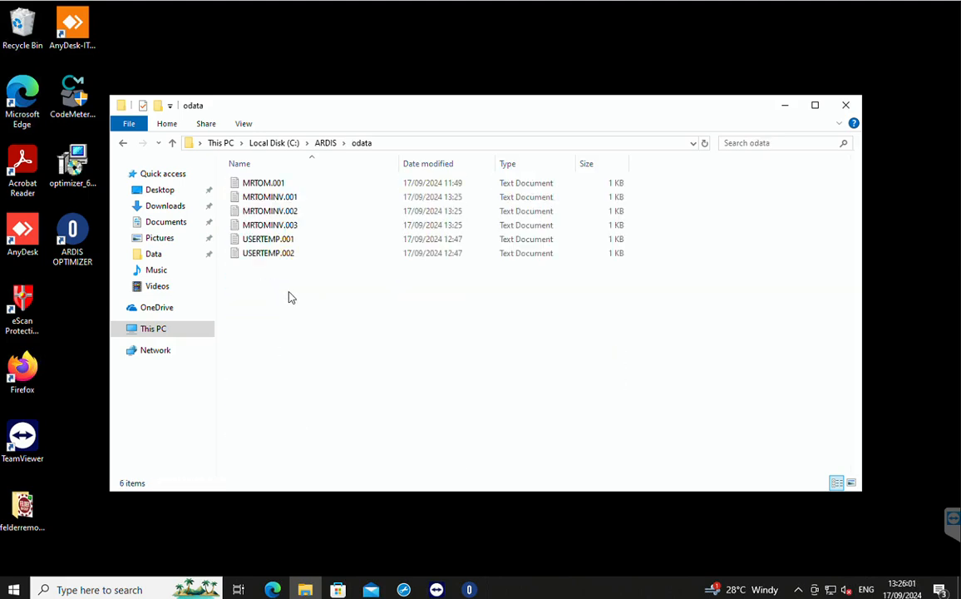
# Check the exported .001, .002 and .003 machine files named after the customer's invoice, and select all three together.
pyautogui.click(282, 197)
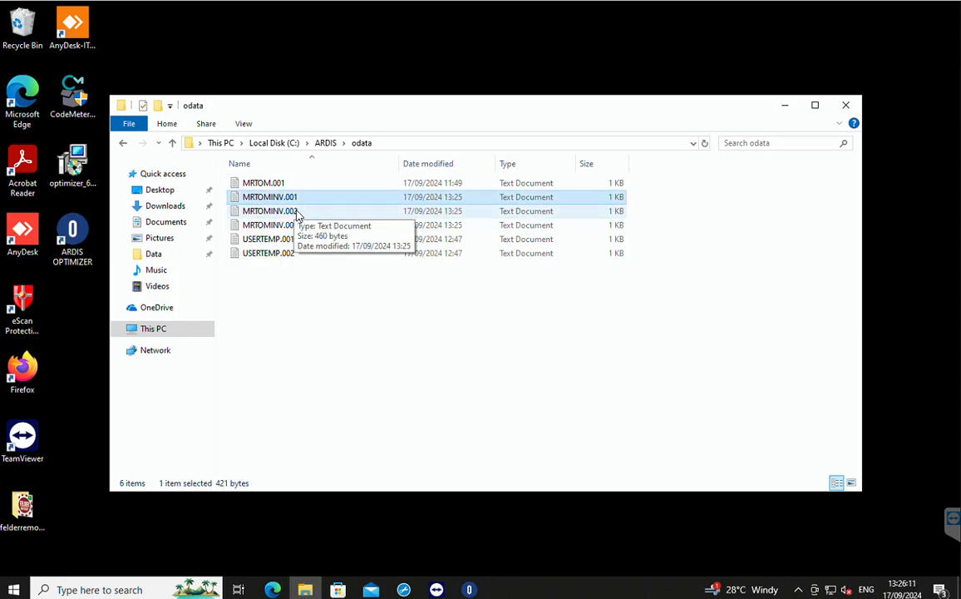
pyautogui.click(291, 212)
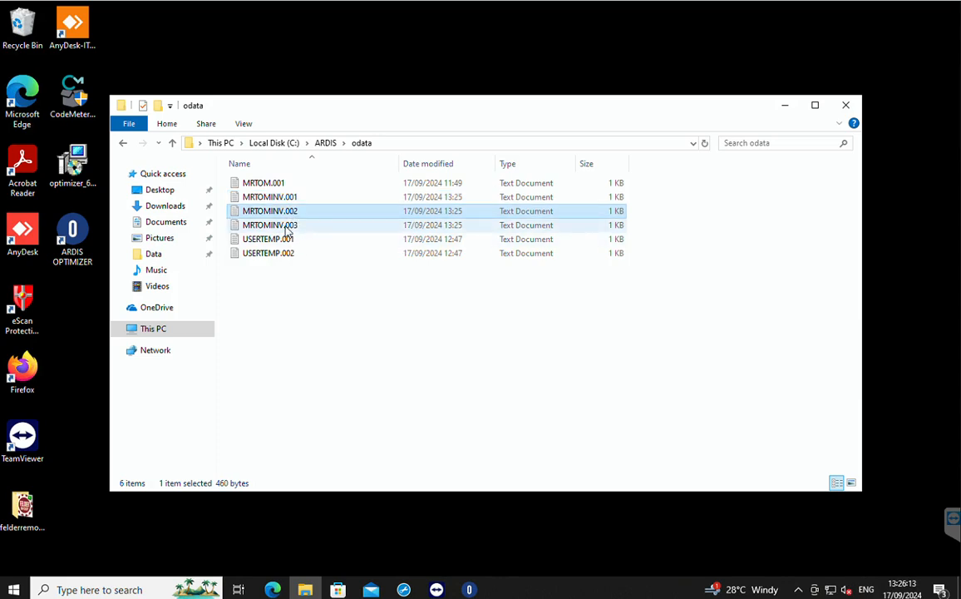
pyautogui.click(287, 226)
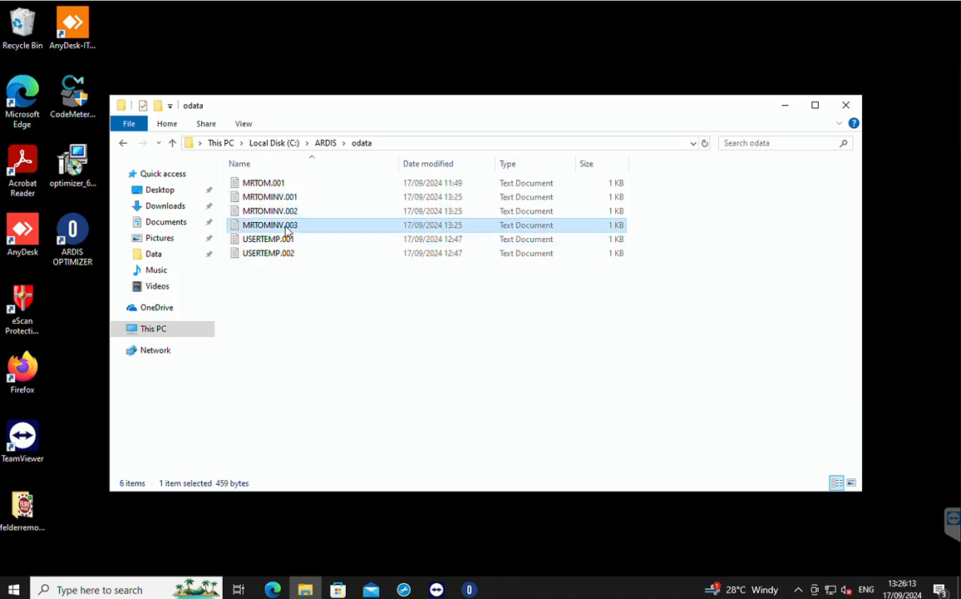
pyautogui.click(268, 199)
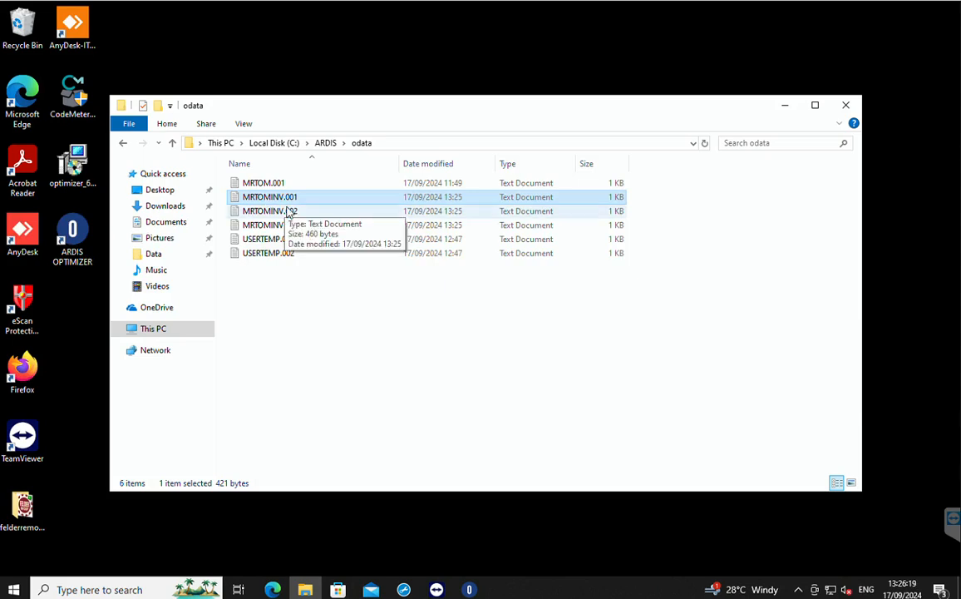
pyautogui.click(282, 212)
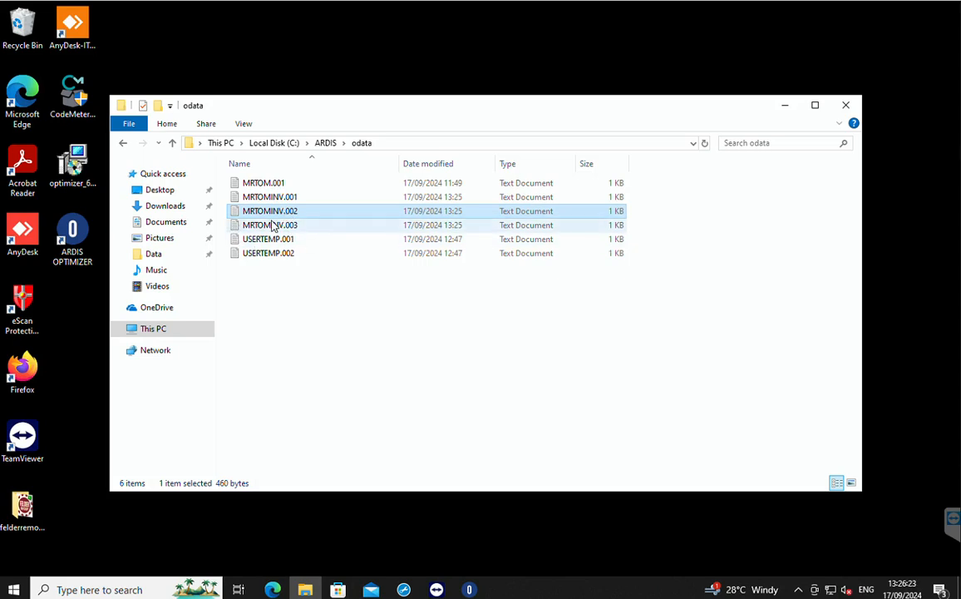
pyautogui.click(288, 228)
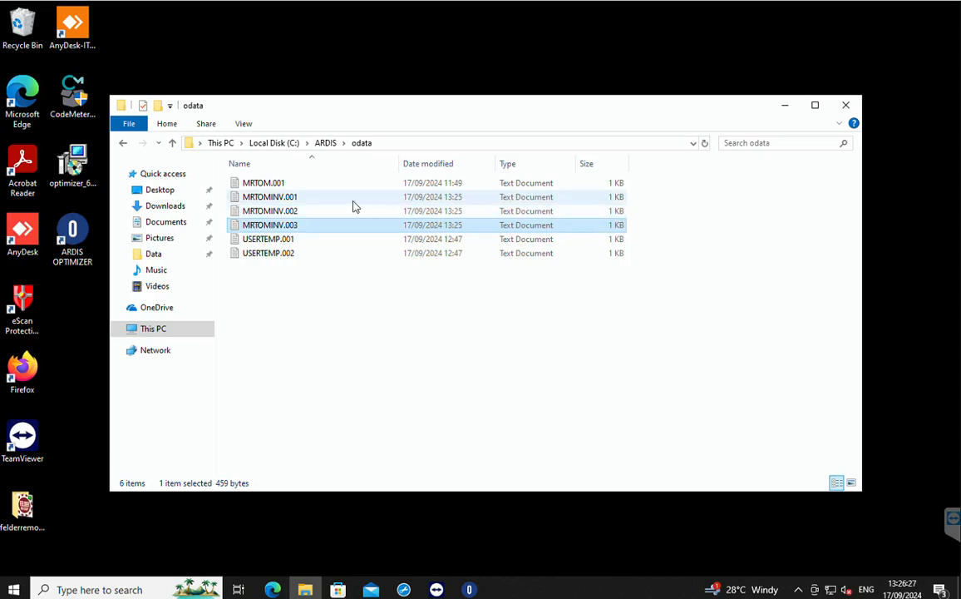
pyautogui.keyDown('shift'); pyautogui.click(235, 200); pyautogui.keyUp('shift')
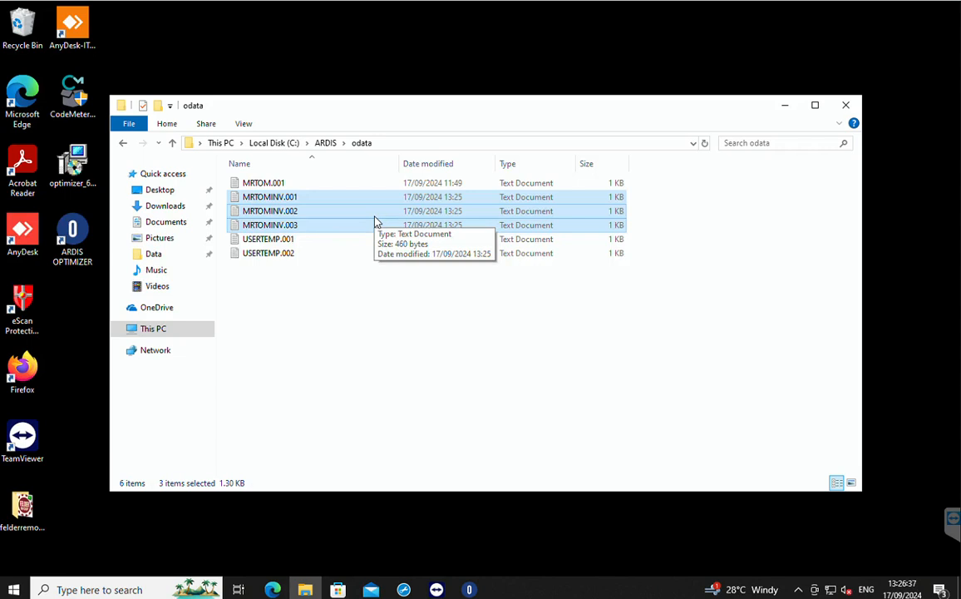
# Switch back to ARDIS Optimizer and export the project again through the PAOLONI link to c:\ardis\odata.
pyautogui.click(471, 589)
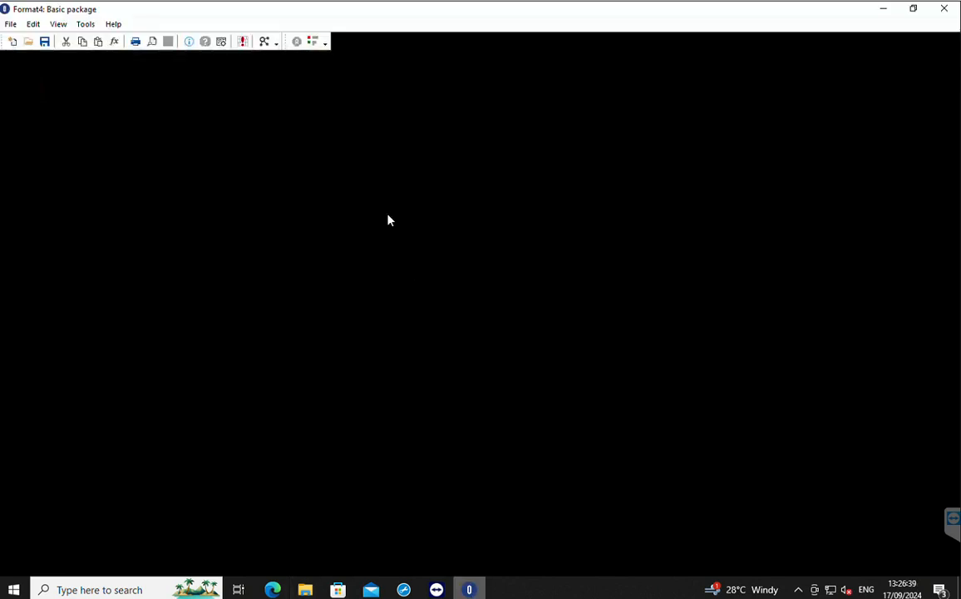
pyautogui.click(318, 41)
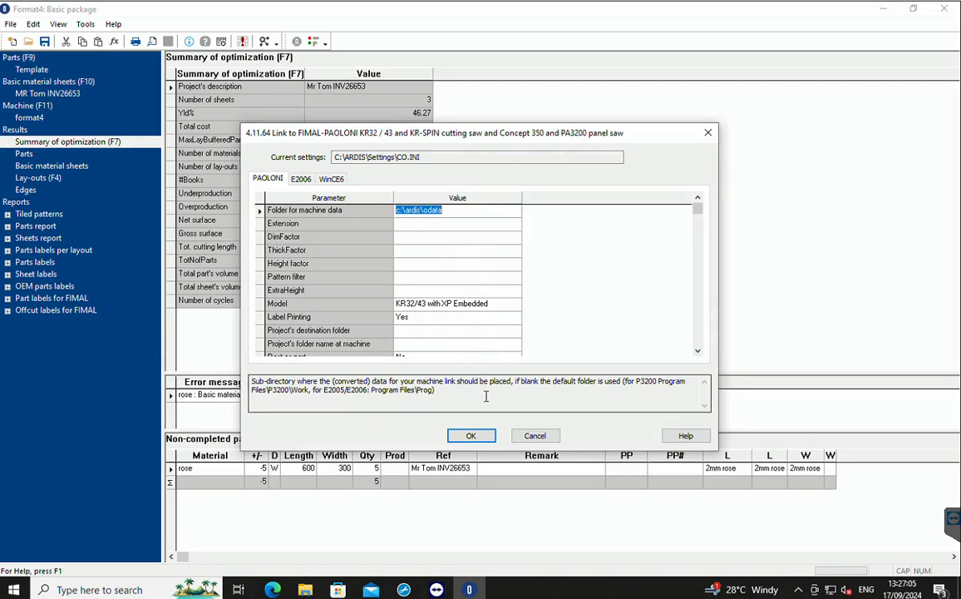
pyautogui.click(471, 434)
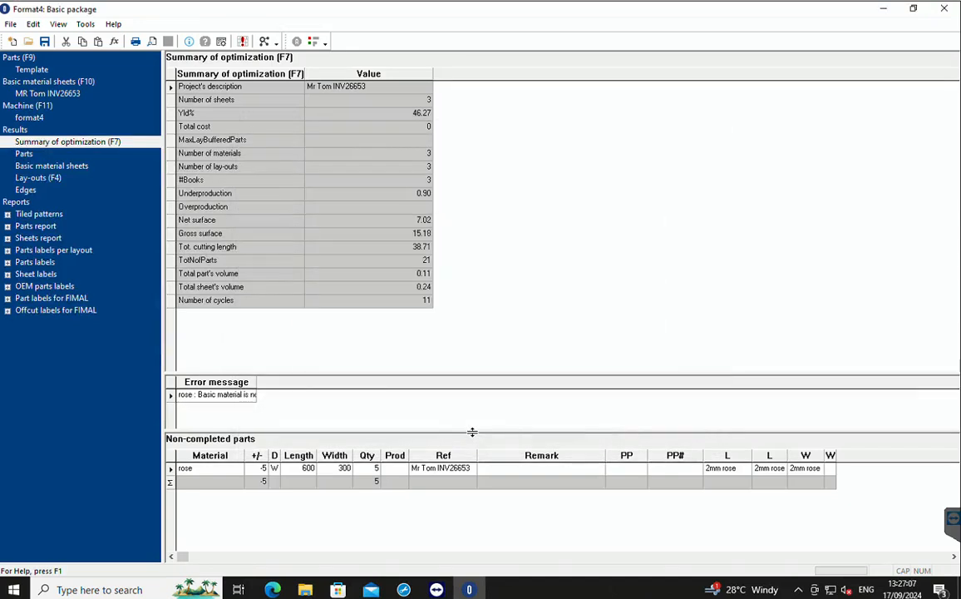